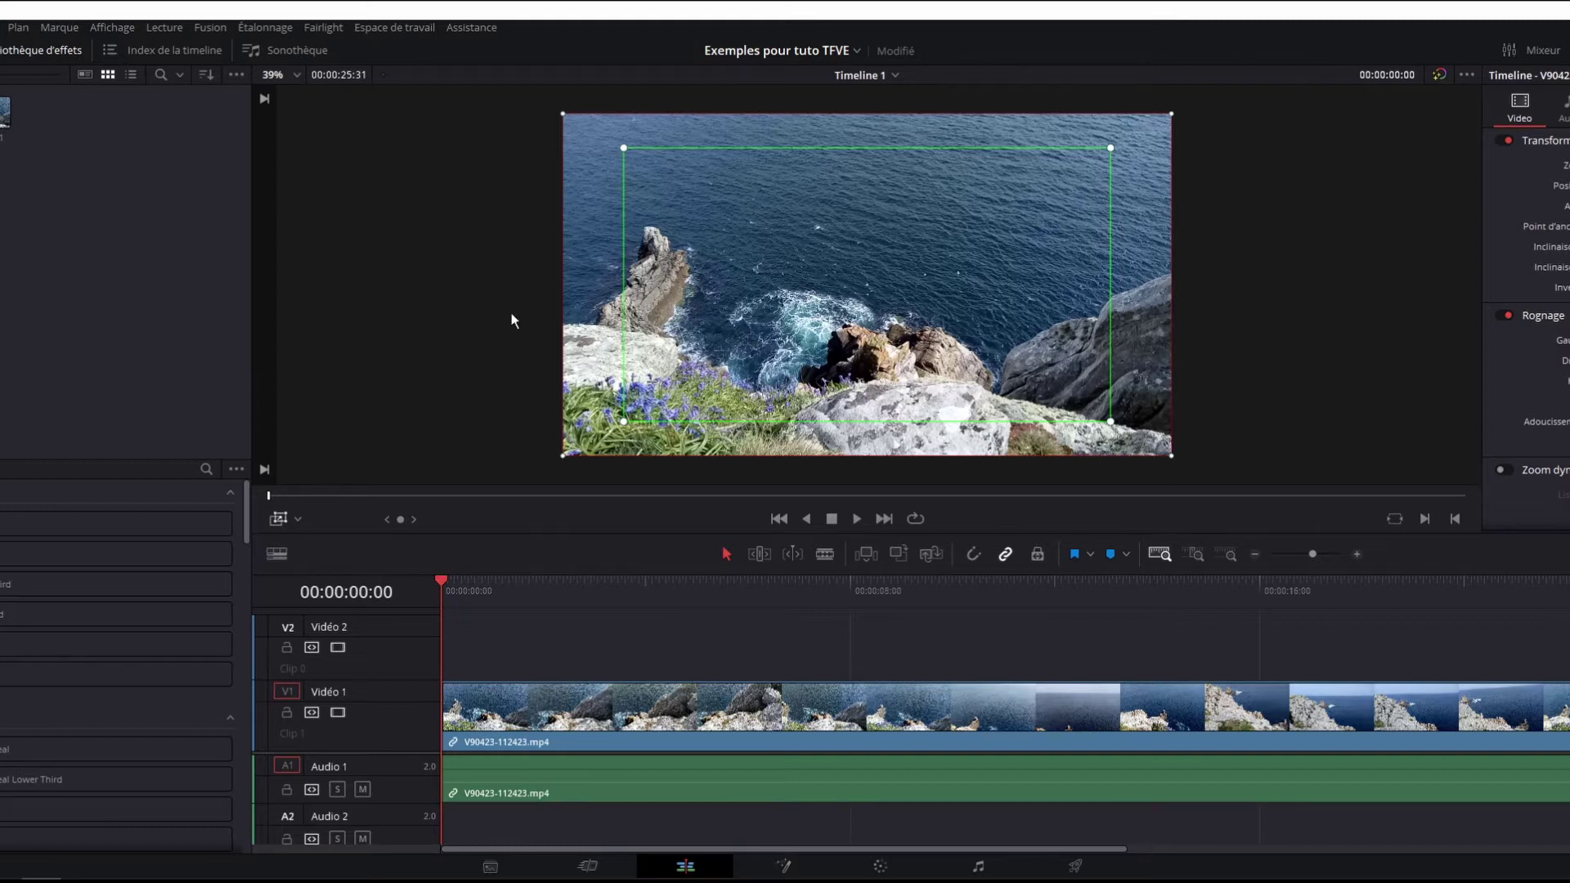
- Display the Zoom dynamique frames in the viewer and trim the clip's end to a duration of 00:00:04:59, fitted to the timeline width
{"action": "left_click", "coordinate": [299, 520]}
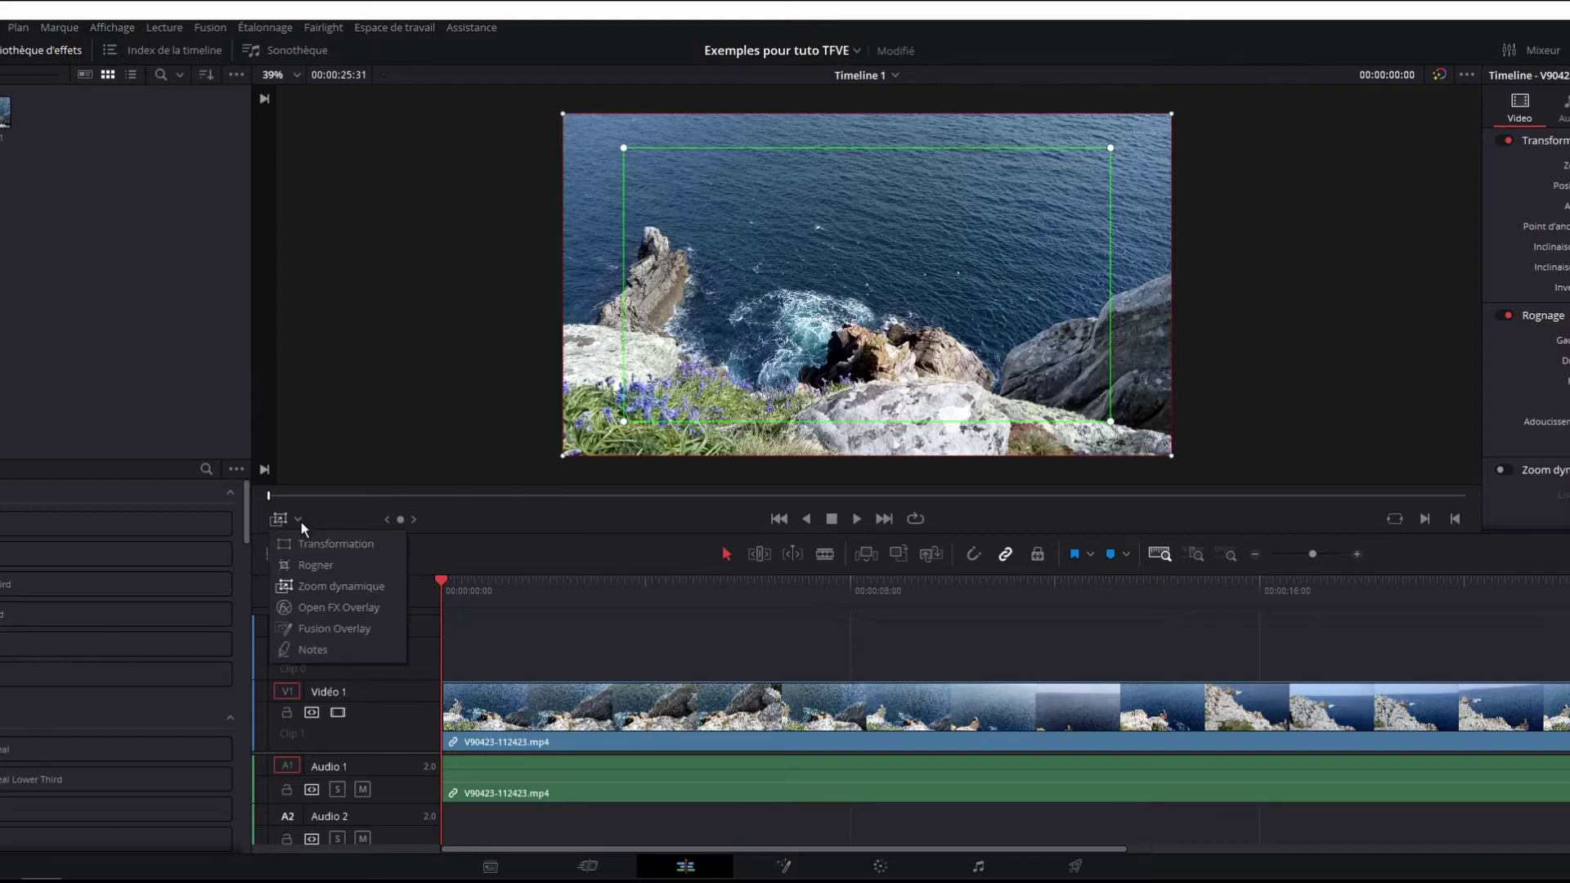
{"action": "left_click", "coordinate": [303, 582]}
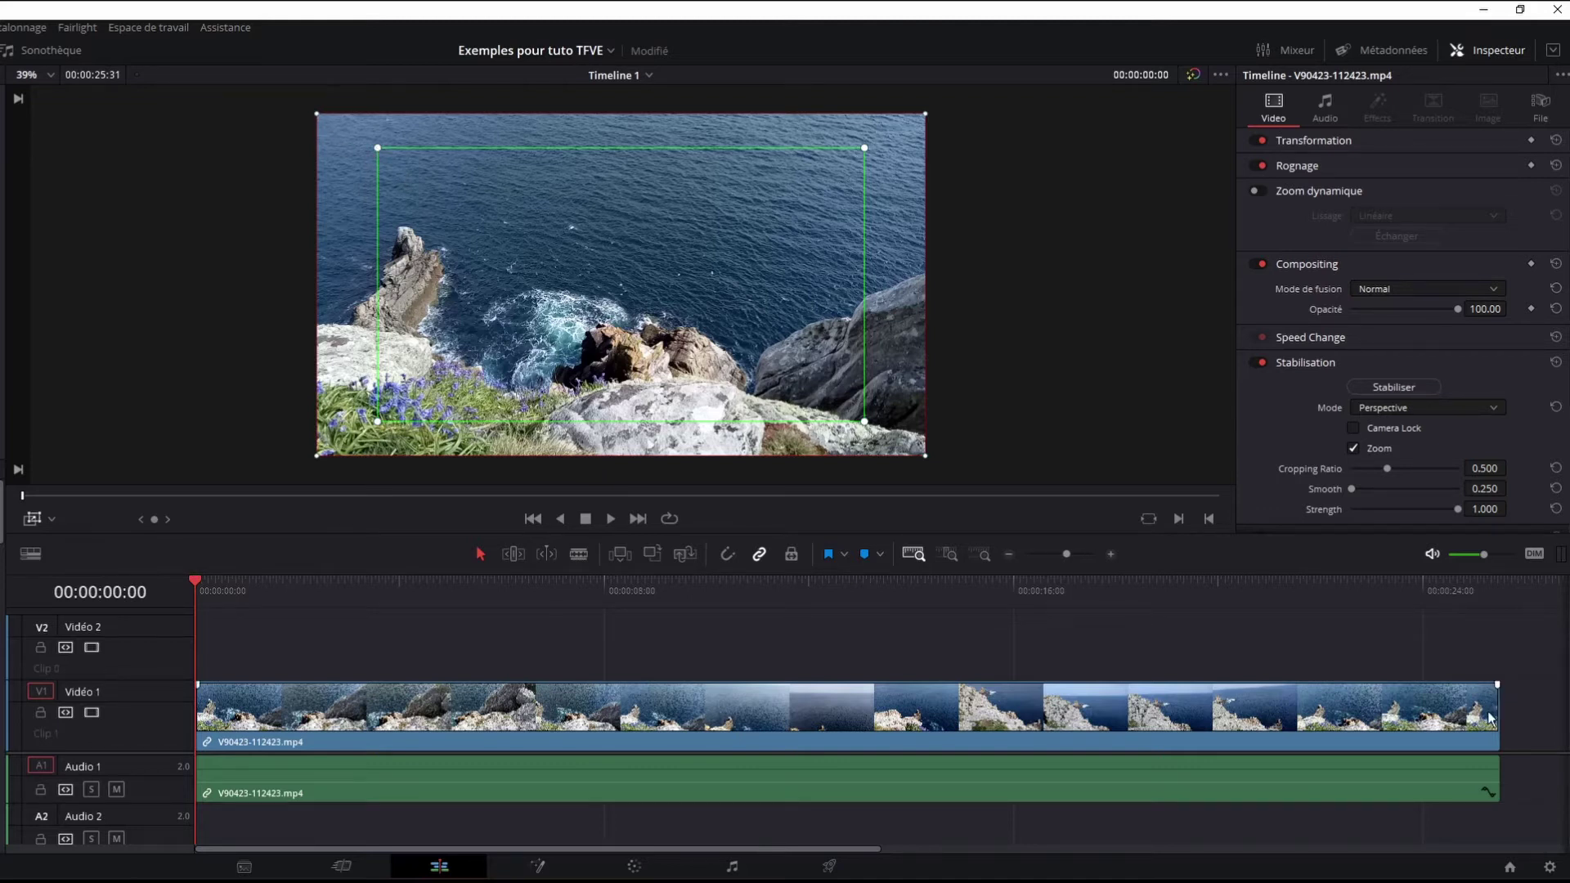
{"action": "left_click_drag", "start_coordinate": [1494, 712], "coordinate": [456, 689]}
{"action": "key", "text": "shift+z"}
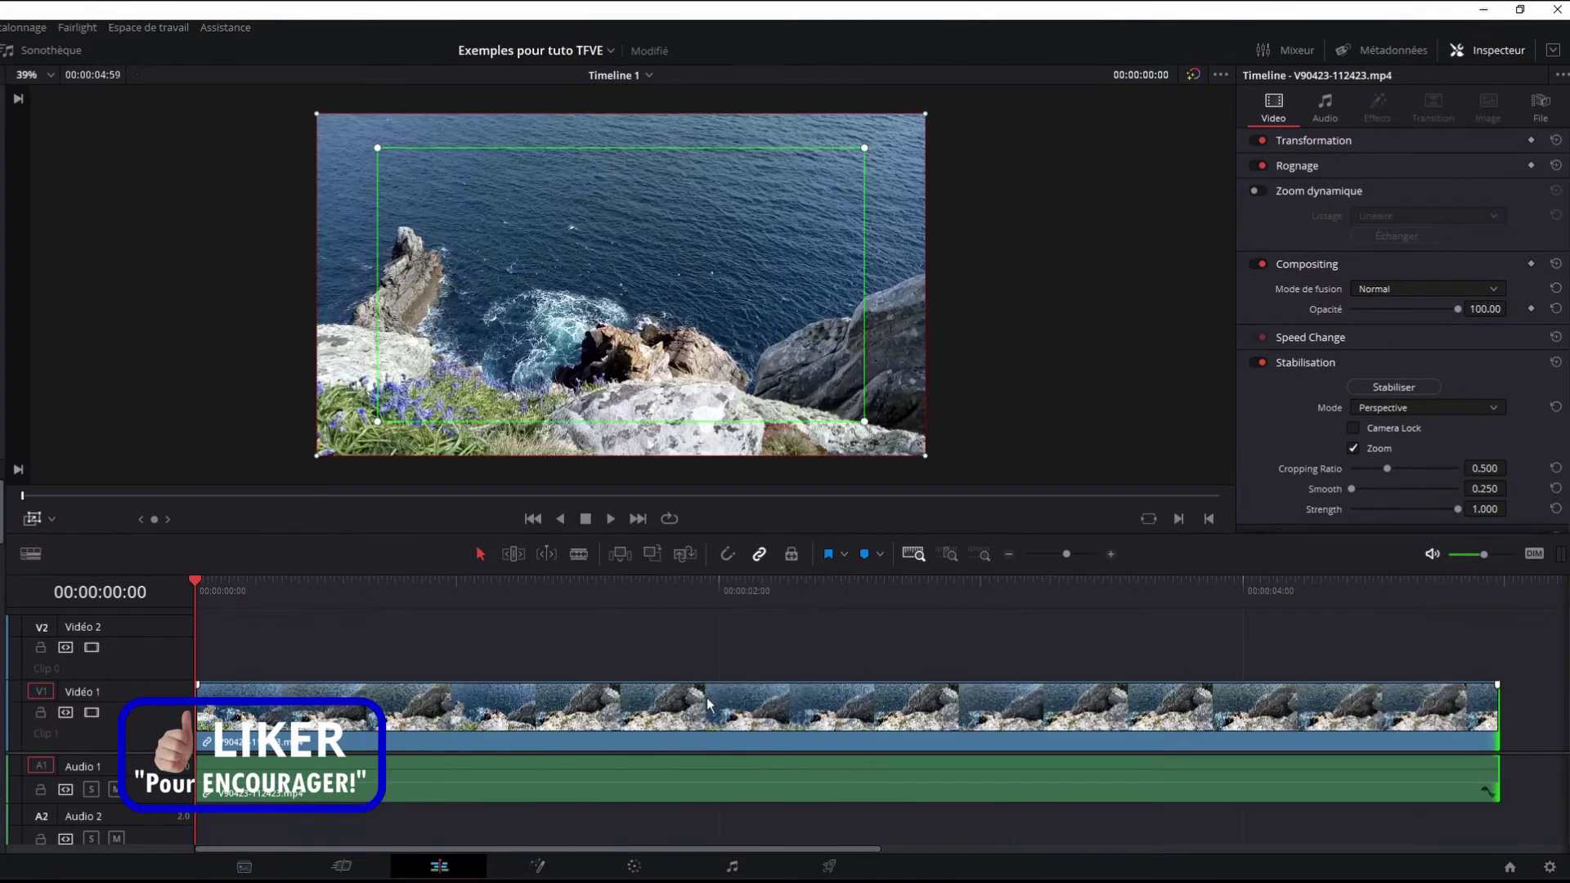
- Play the trimmed clip without the dynamic zoom and return the playhead near its start
{"action": "left_click", "coordinate": [611, 518]}
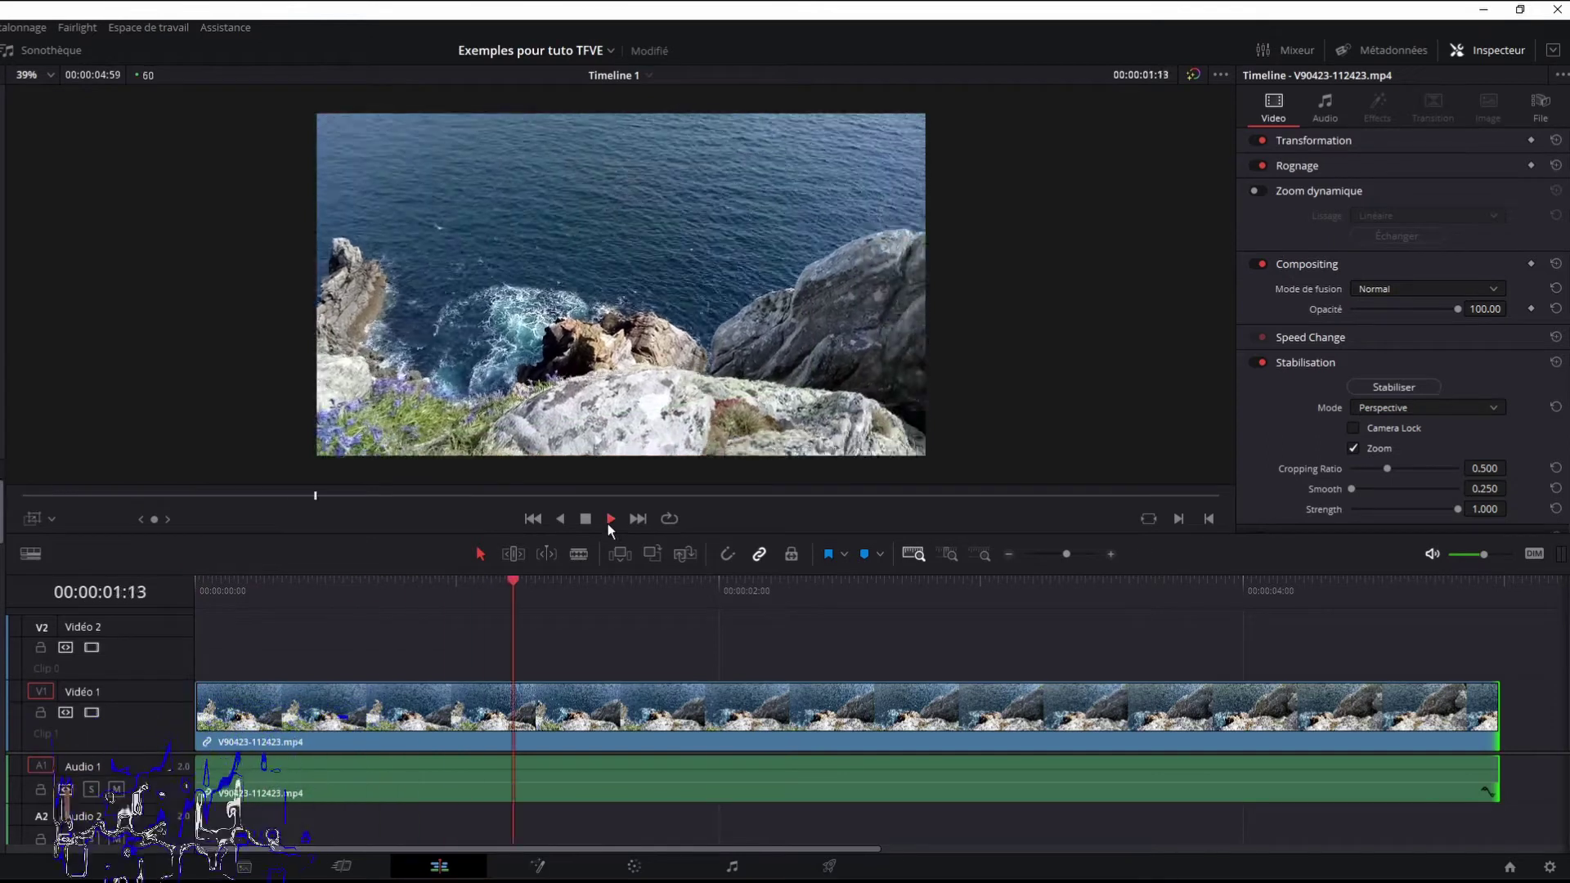
{"action": "left_click", "coordinate": [586, 518]}
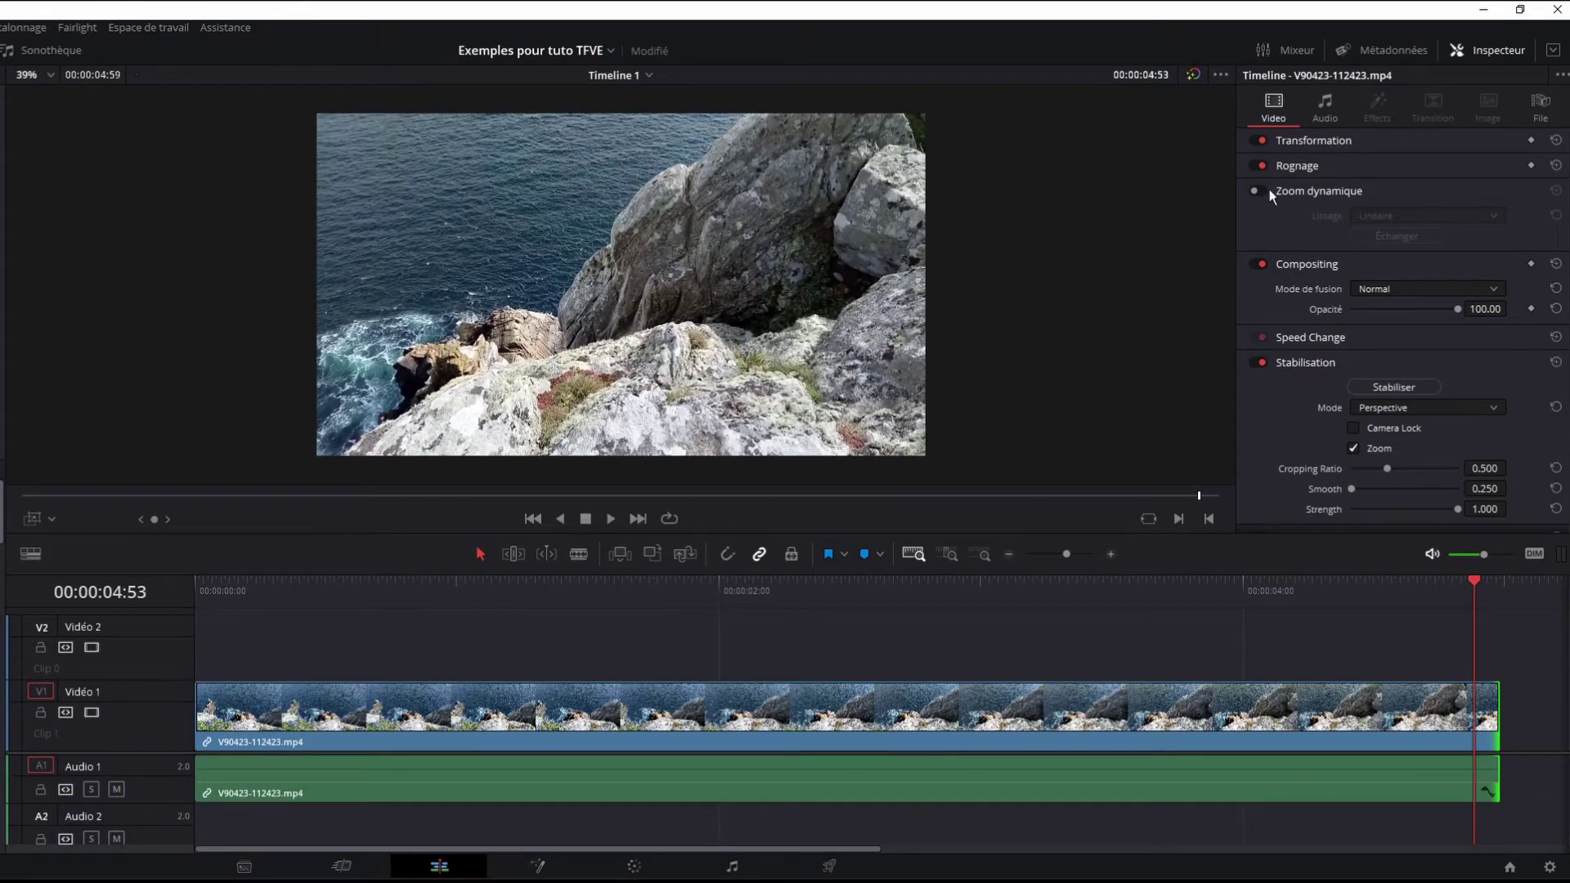
{"action": "left_click", "coordinate": [209, 582]}
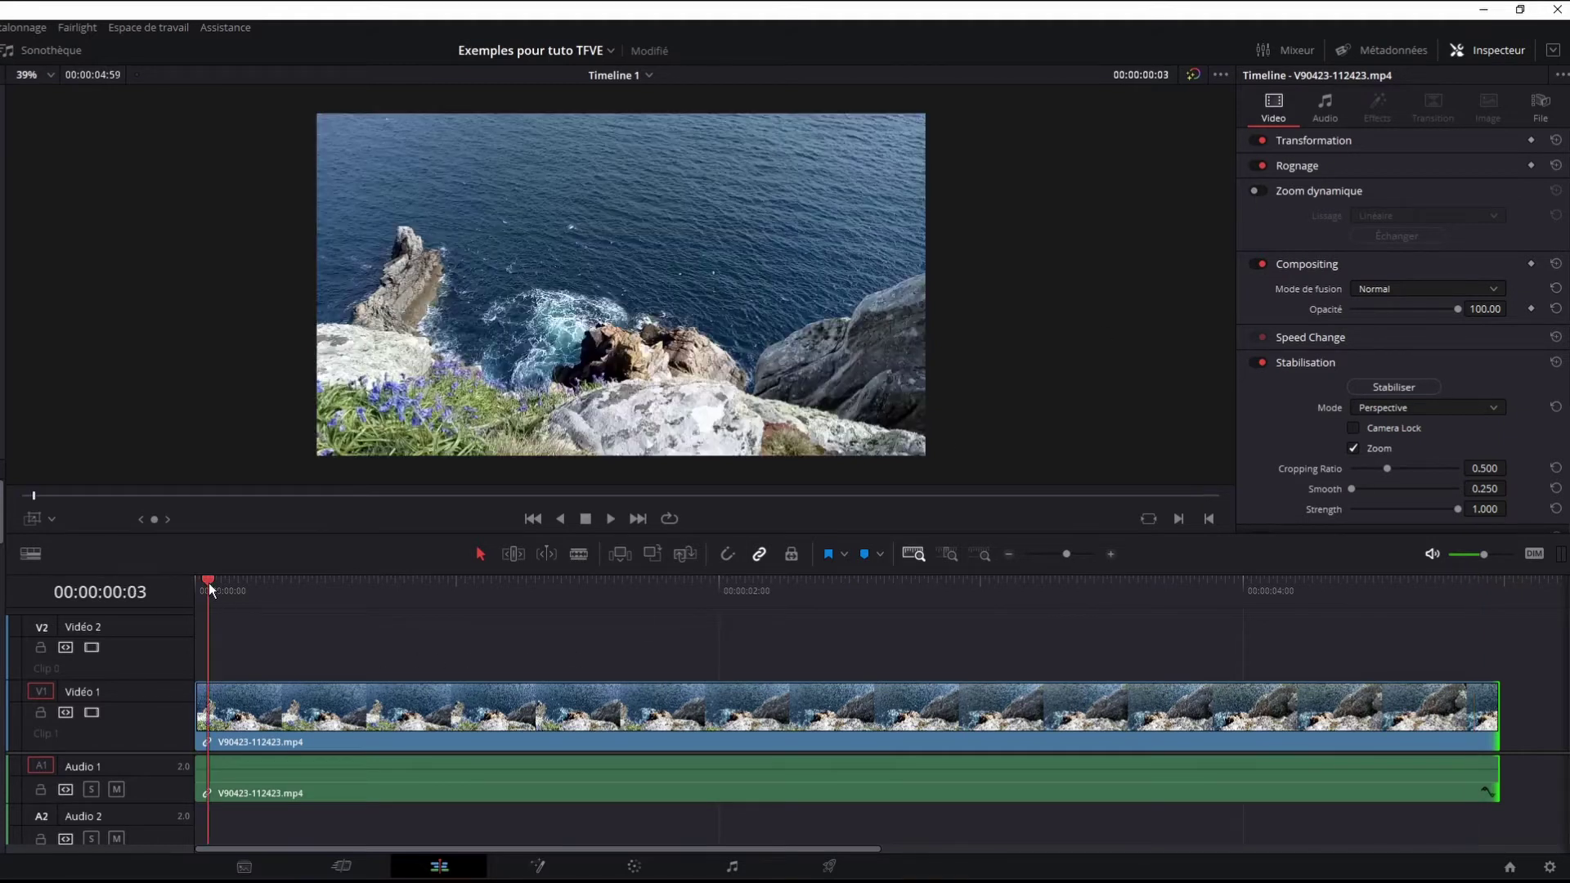
- Enable Zoom dynamique on the clip and shrink the green start frame around the centre of the image
{"action": "left_click", "coordinate": [1259, 191]}
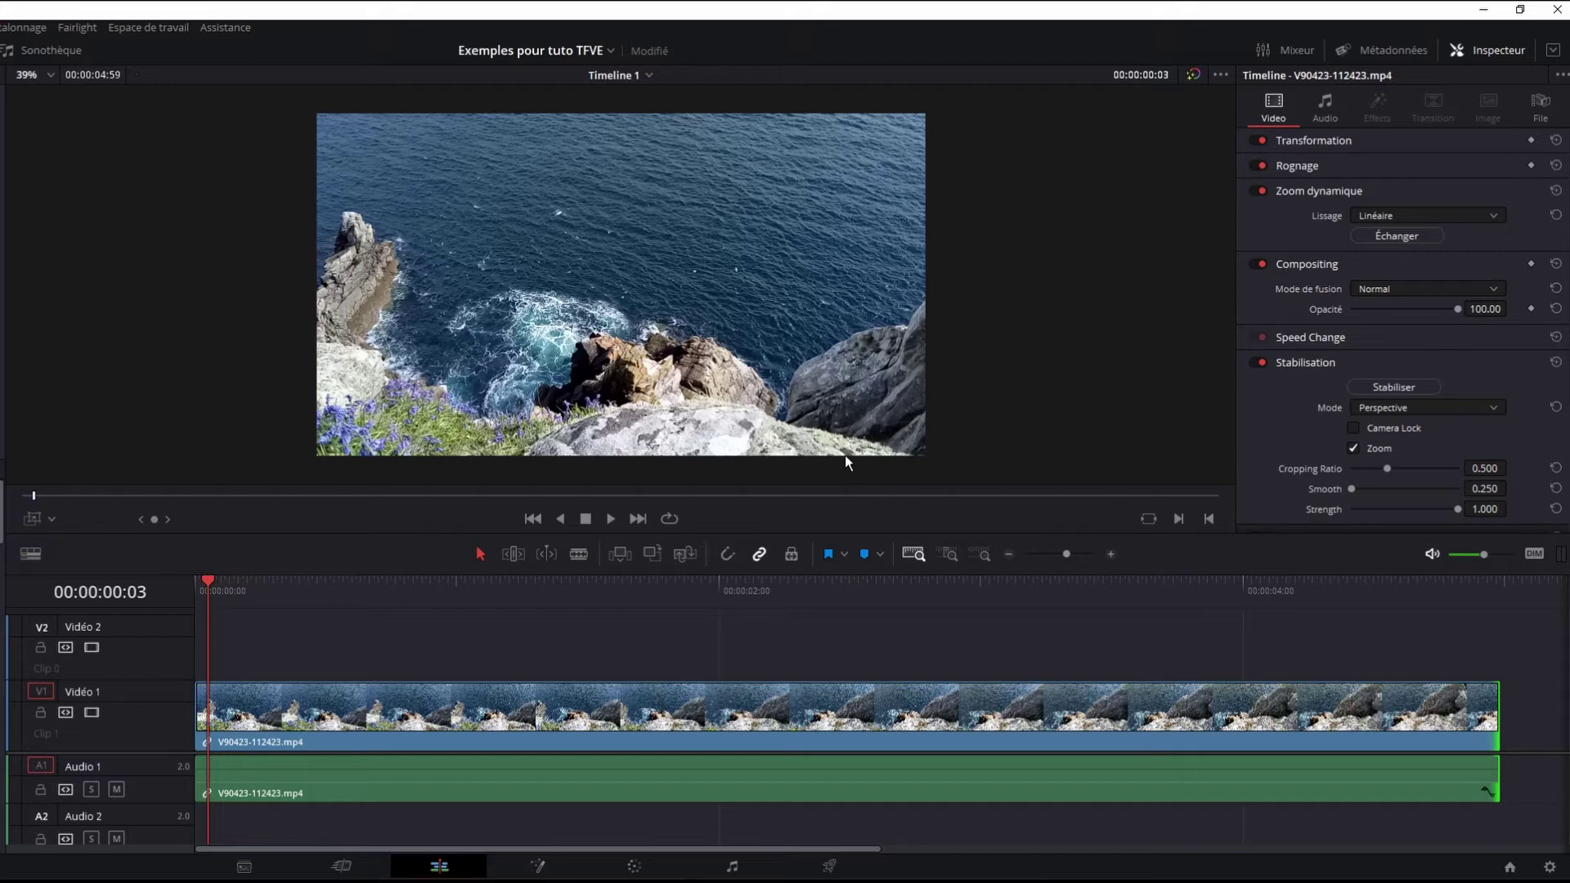
{"action": "left_click", "coordinate": [34, 520]}
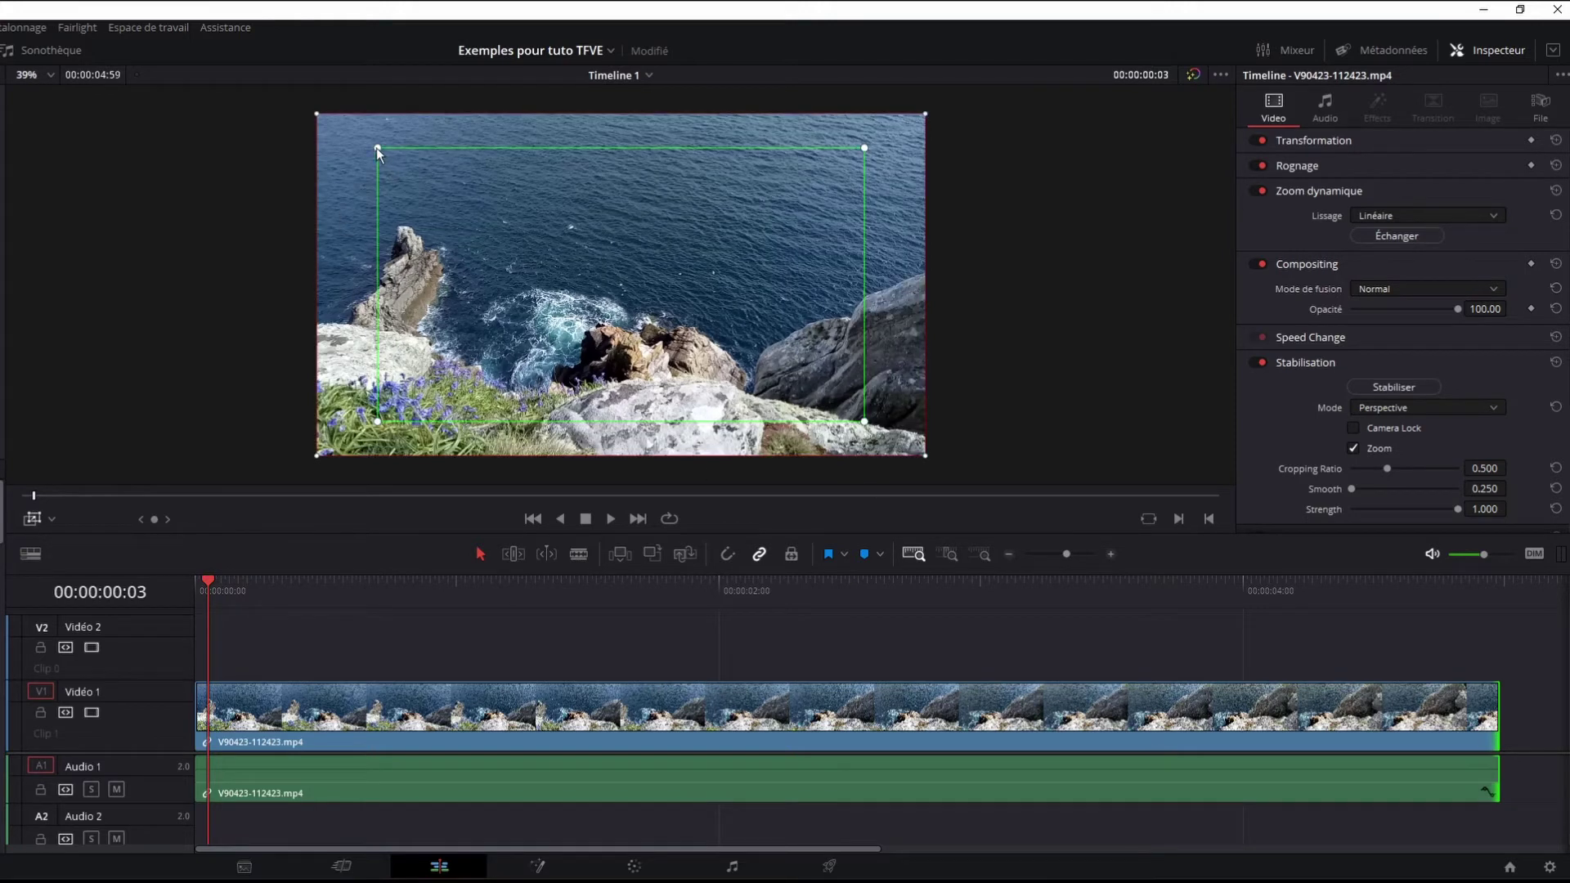
{"action": "left_click_drag", "start_coordinate": [376, 147], "coordinate": [532, 191]}
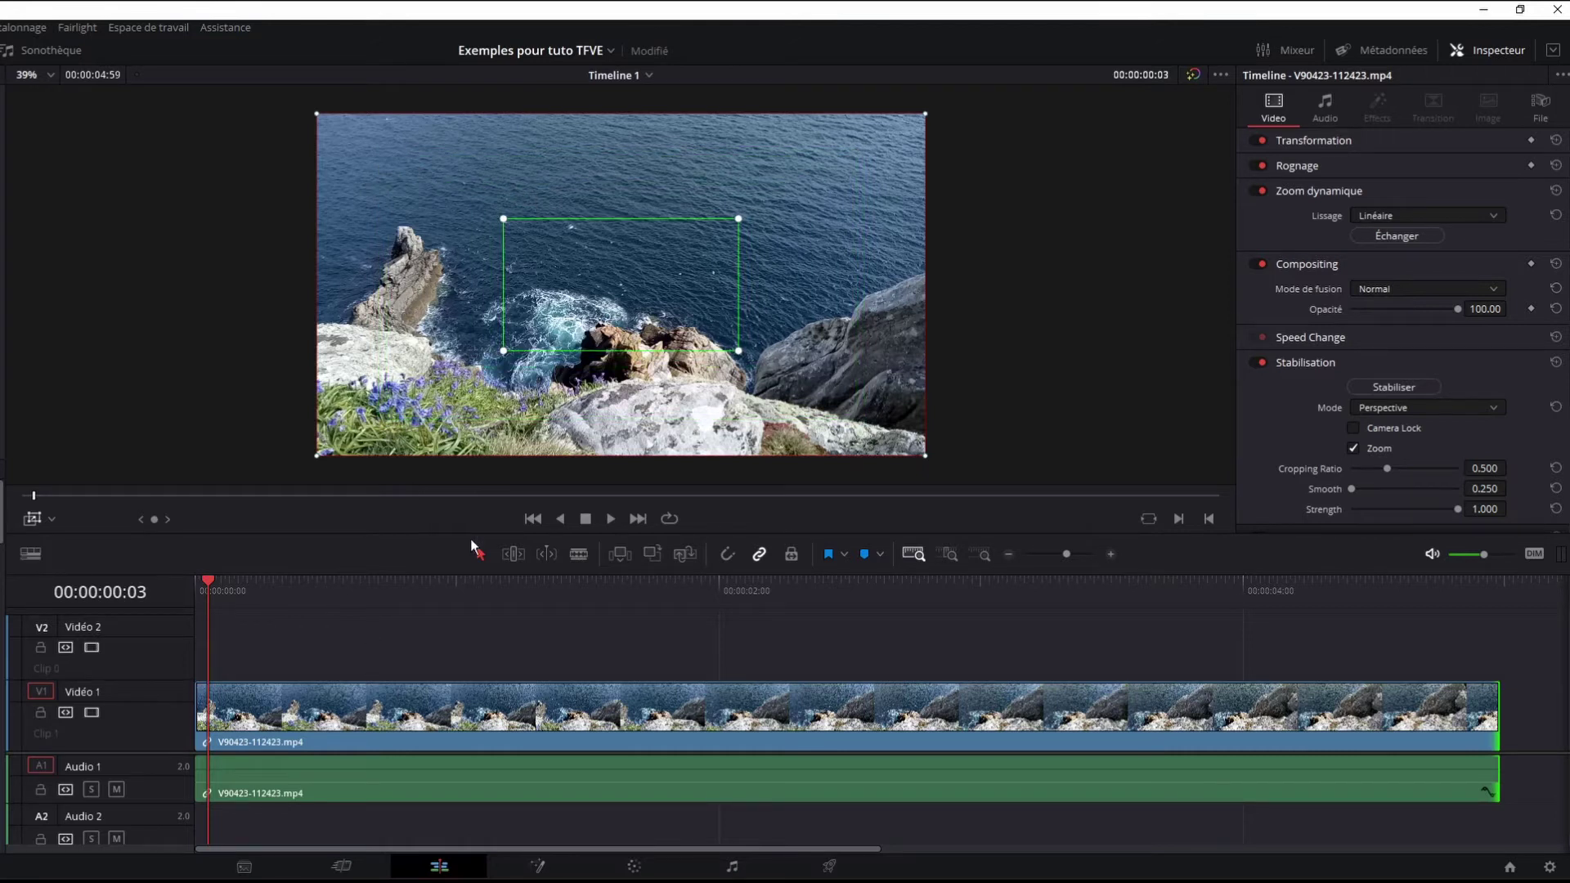
- Hide the zoom frames and play the clip to preview the zoom out from the centre
{"action": "left_click", "coordinate": [34, 520]}
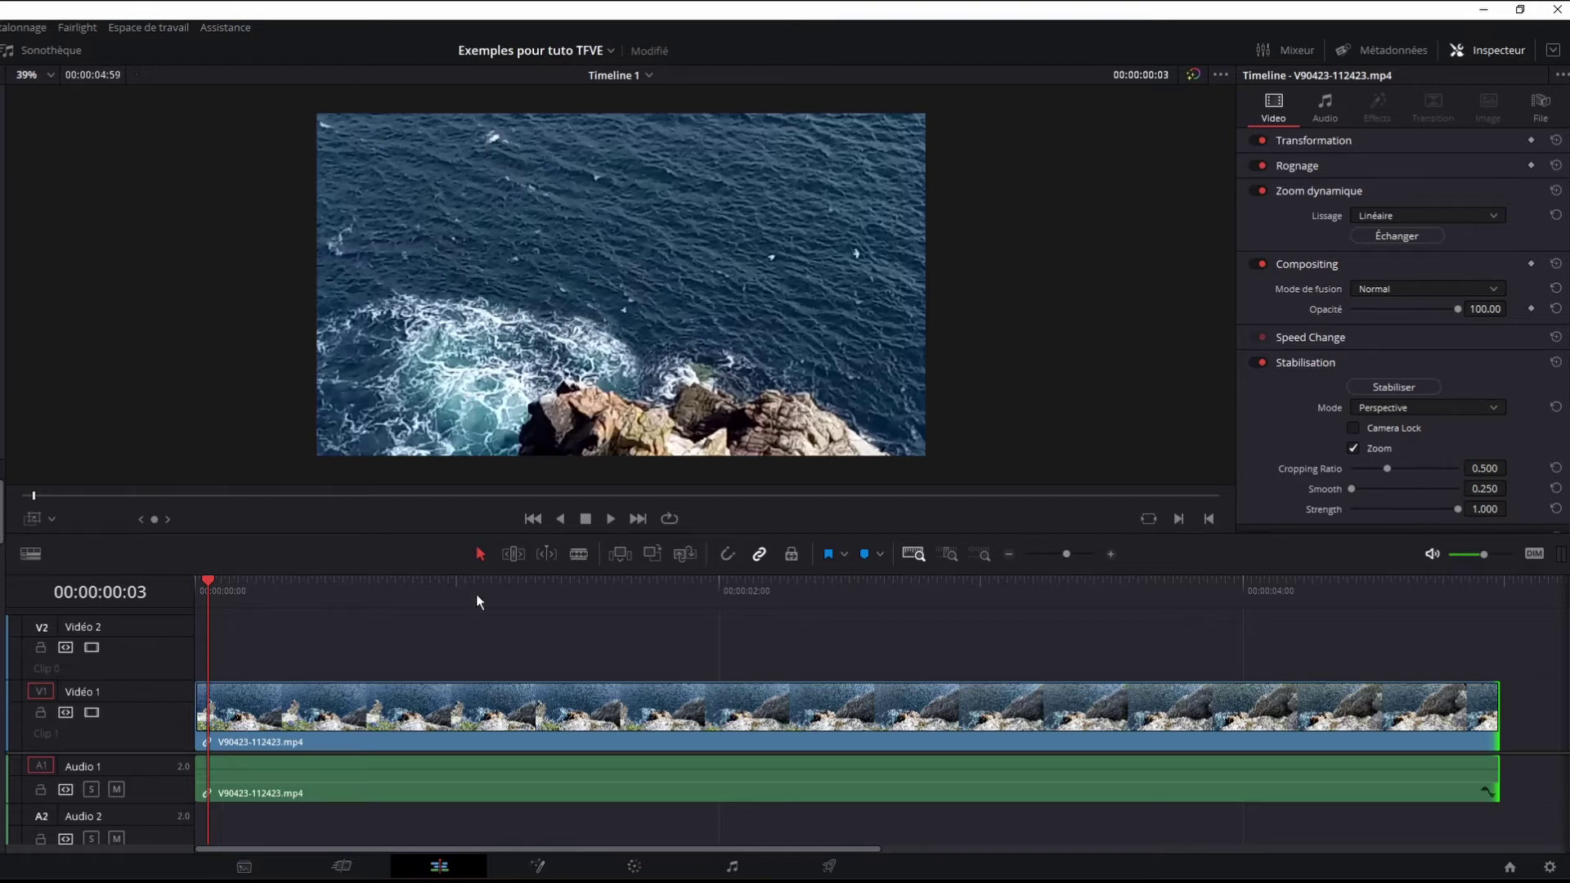
{"action": "left_click", "coordinate": [610, 519]}
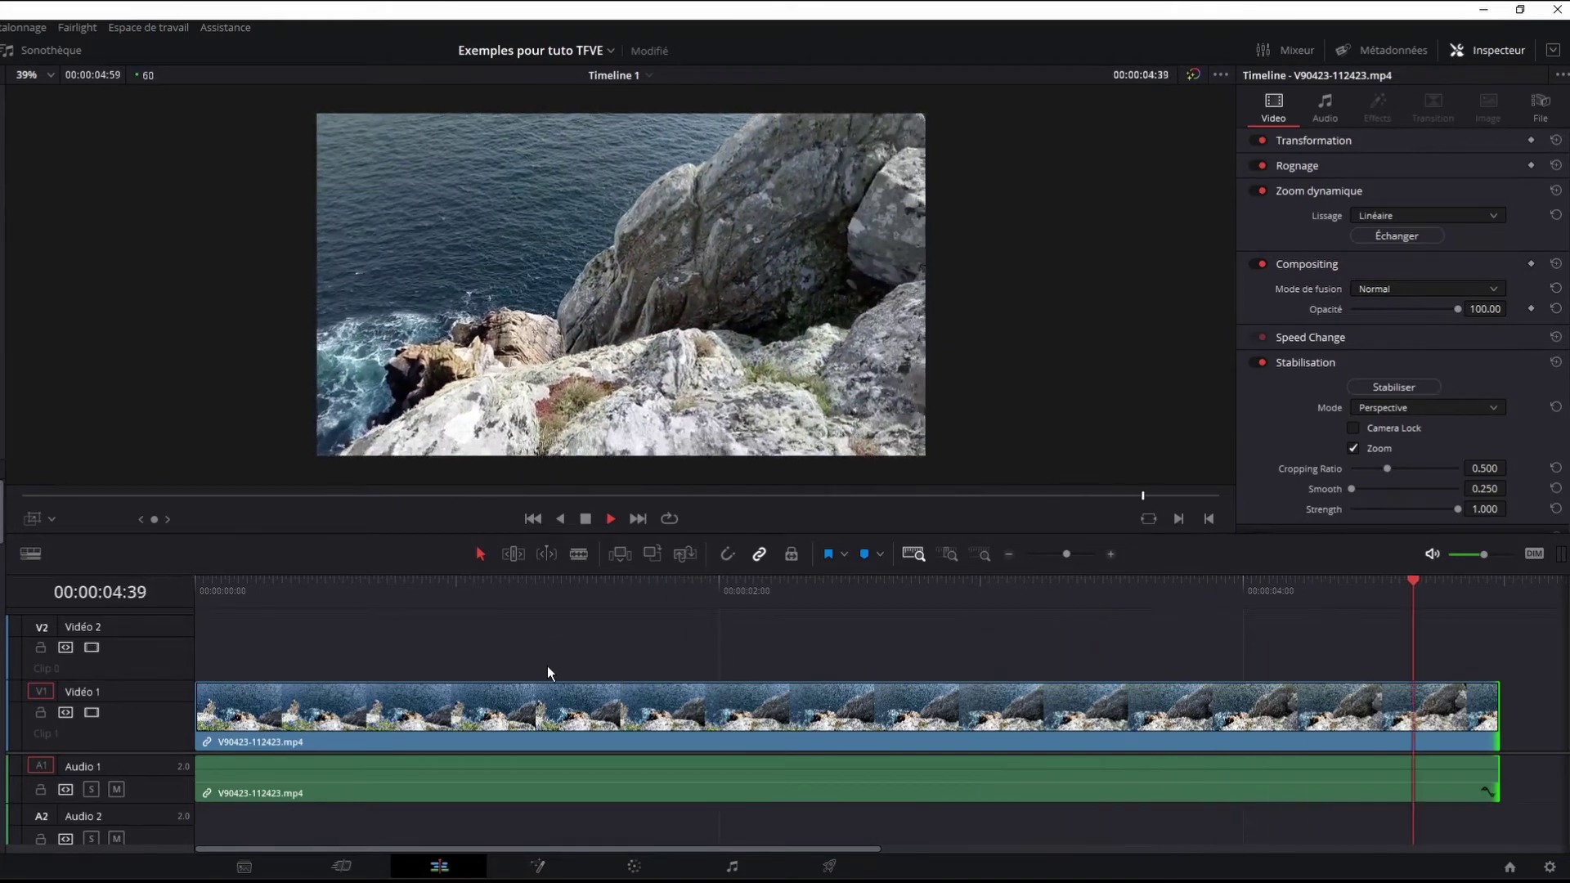
- Make the green start frame cover the full image and place a reduced red end frame over the image's lower-left area
{"action": "key", "text": "ctrl+a"}
{"action": "left_click", "coordinate": [32, 520]}
{"action": "left_click_drag", "start_coordinate": [512, 348], "coordinate": [319, 456]}
{"action": "left_click_drag", "start_coordinate": [512, 360], "coordinate": [470, 389]}
{"action": "left_click_drag", "start_coordinate": [621, 271], "coordinate": [531, 328]}
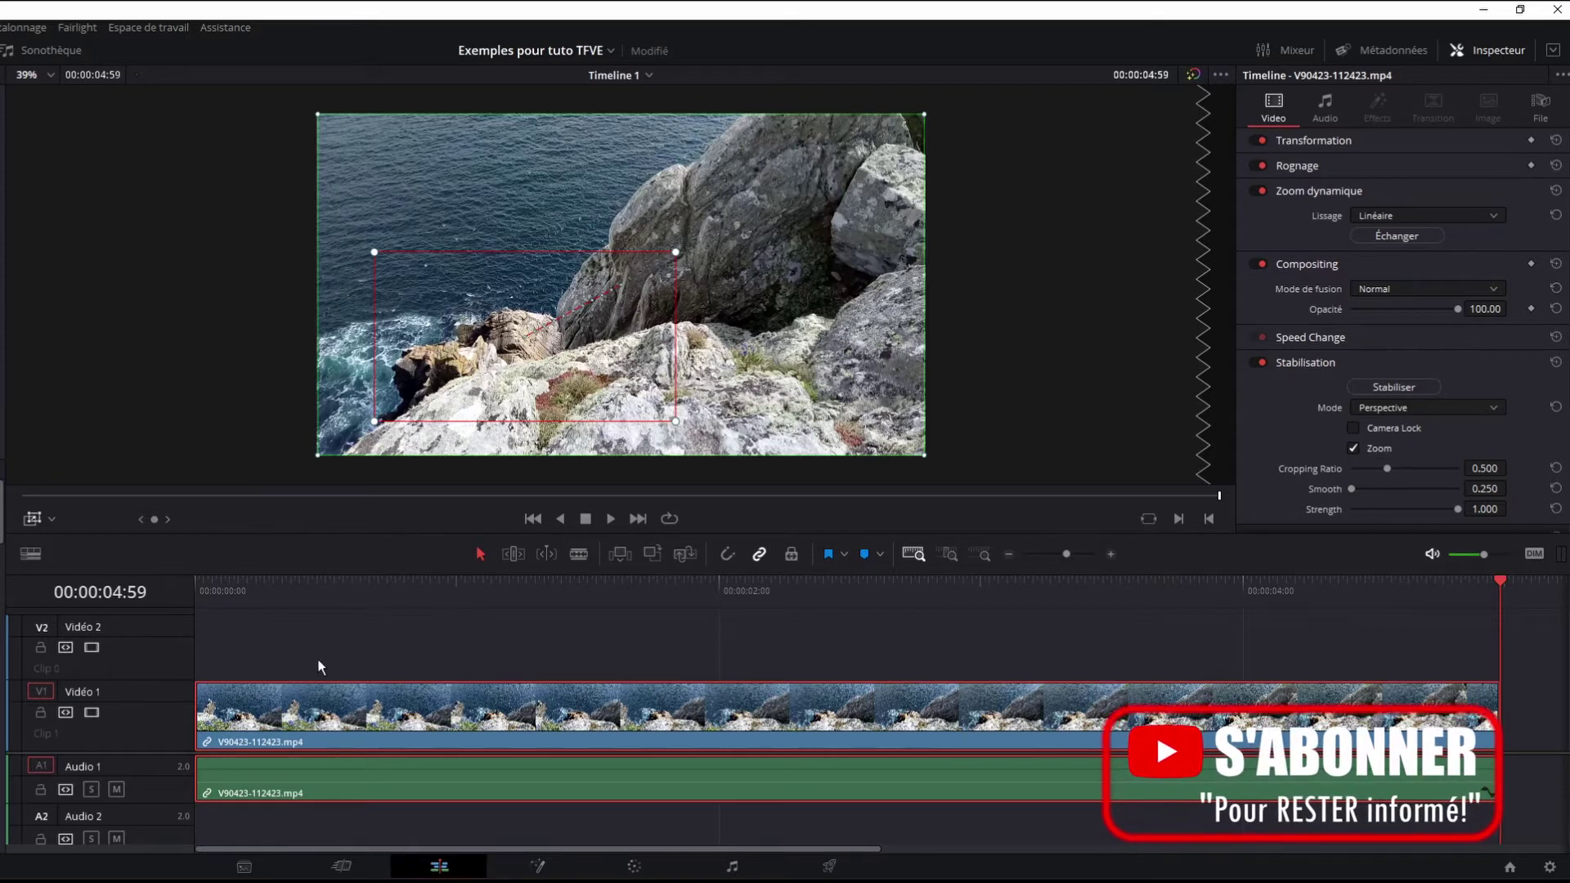
- Preview the zoom towards the image's lower-left area from the clip's start with the frames hidden
{"action": "left_click", "coordinate": [203, 583]}
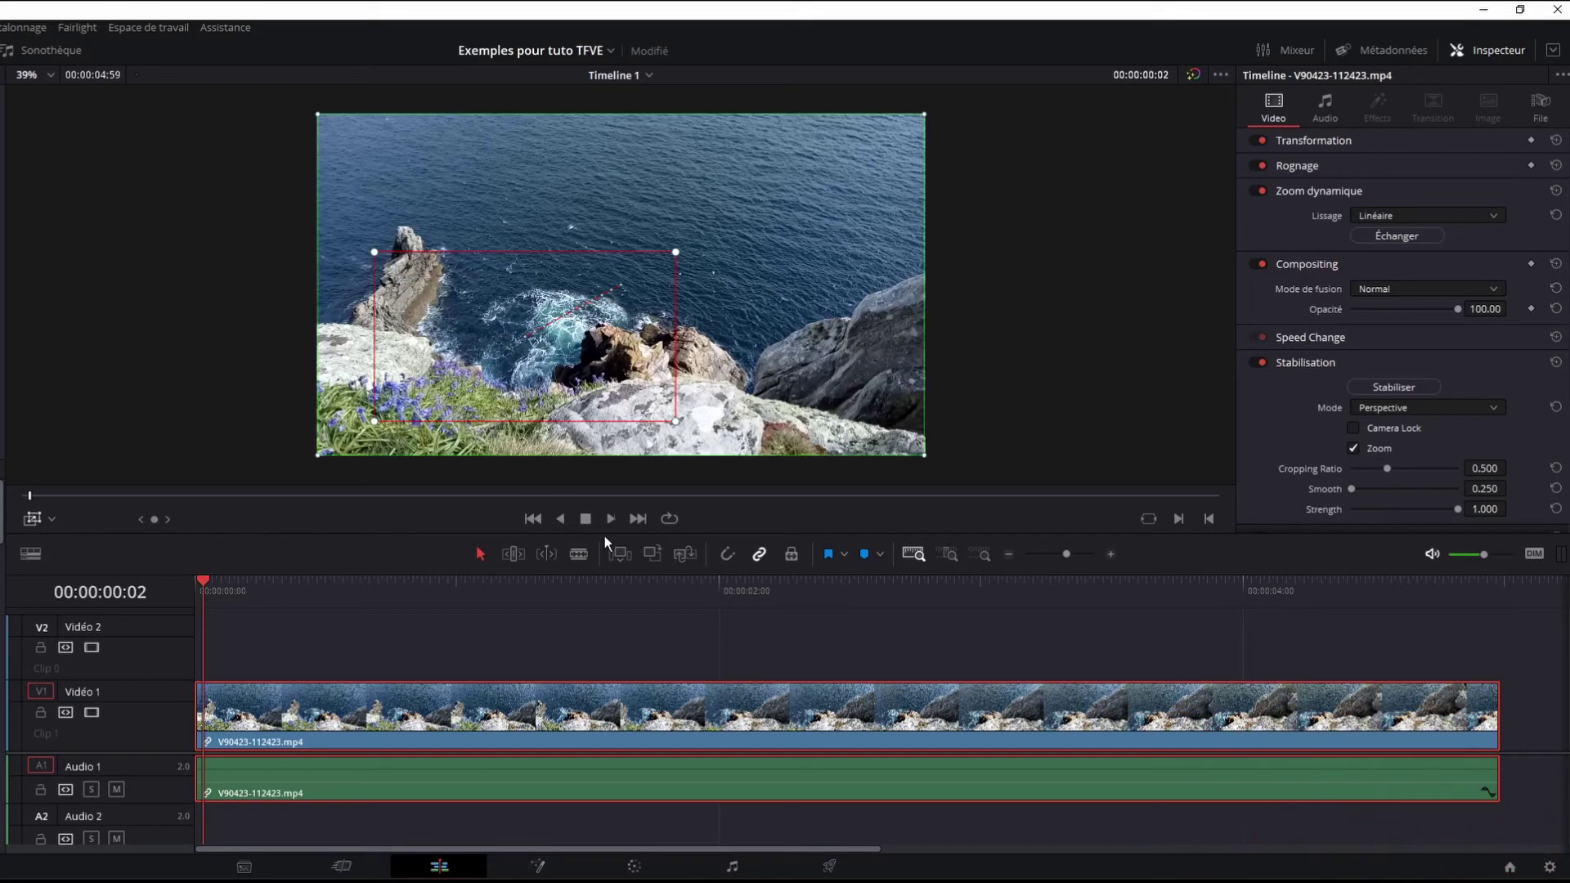
{"action": "left_click", "coordinate": [33, 518]}
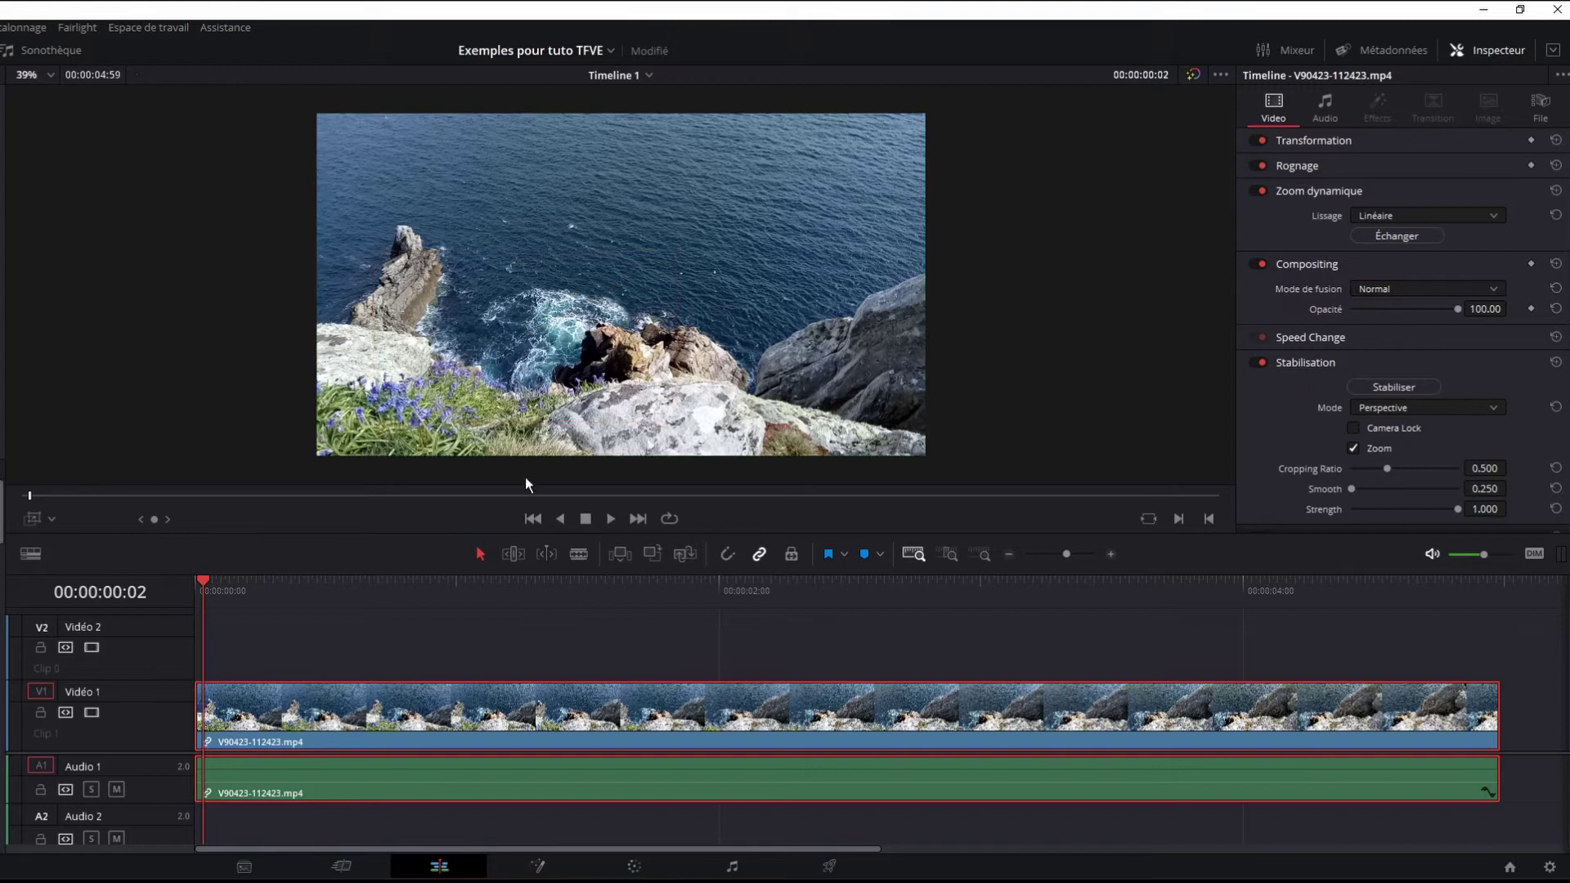
{"action": "left_click", "coordinate": [610, 515]}
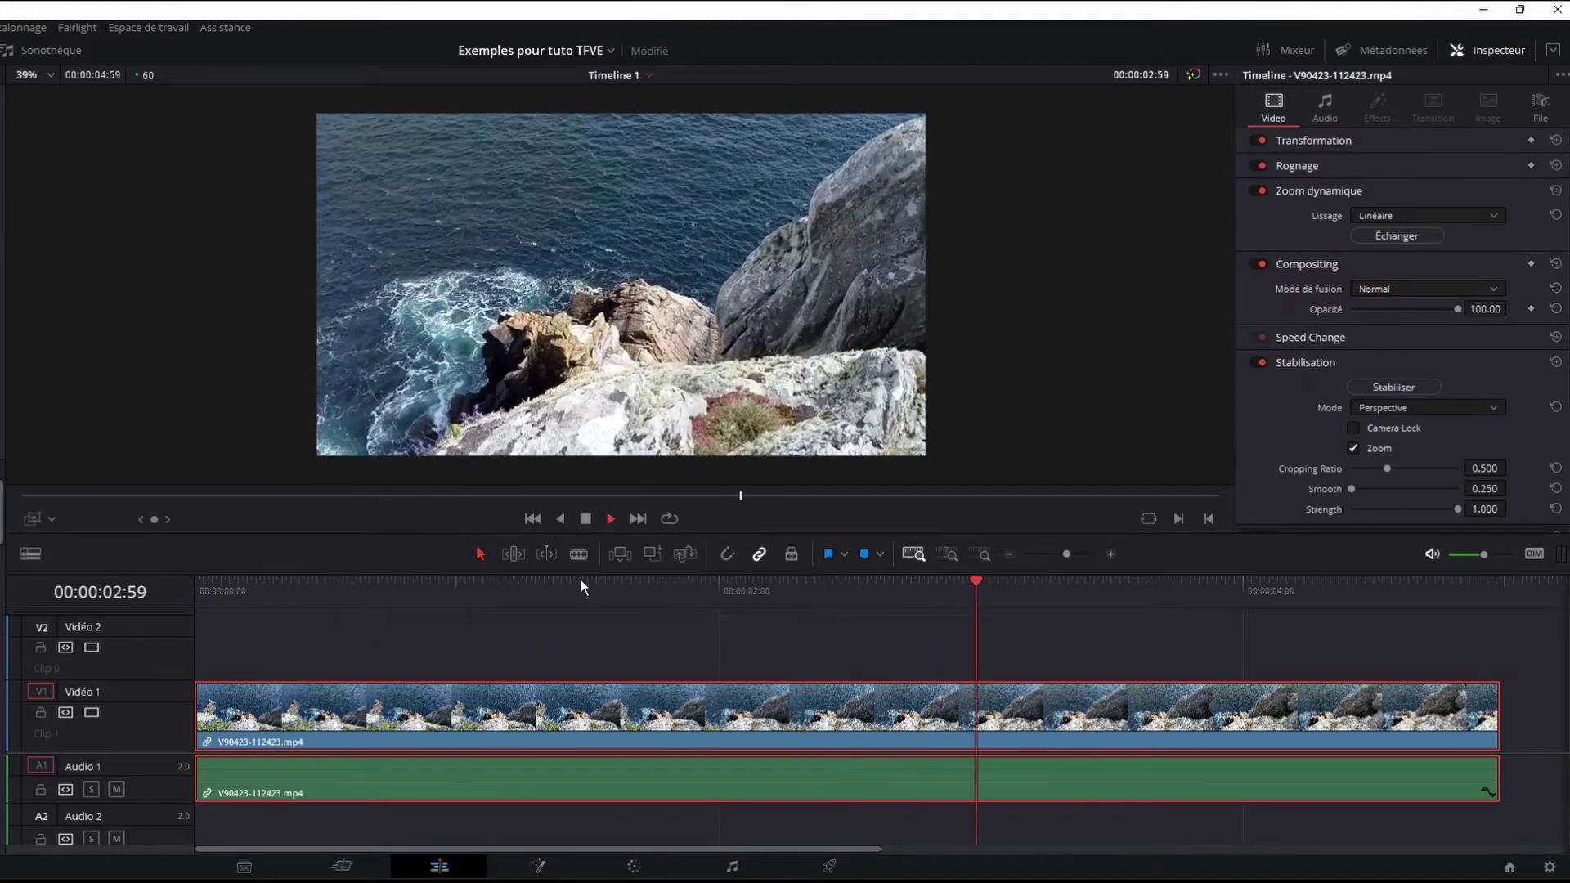
{"action": "key", "text": "End"}
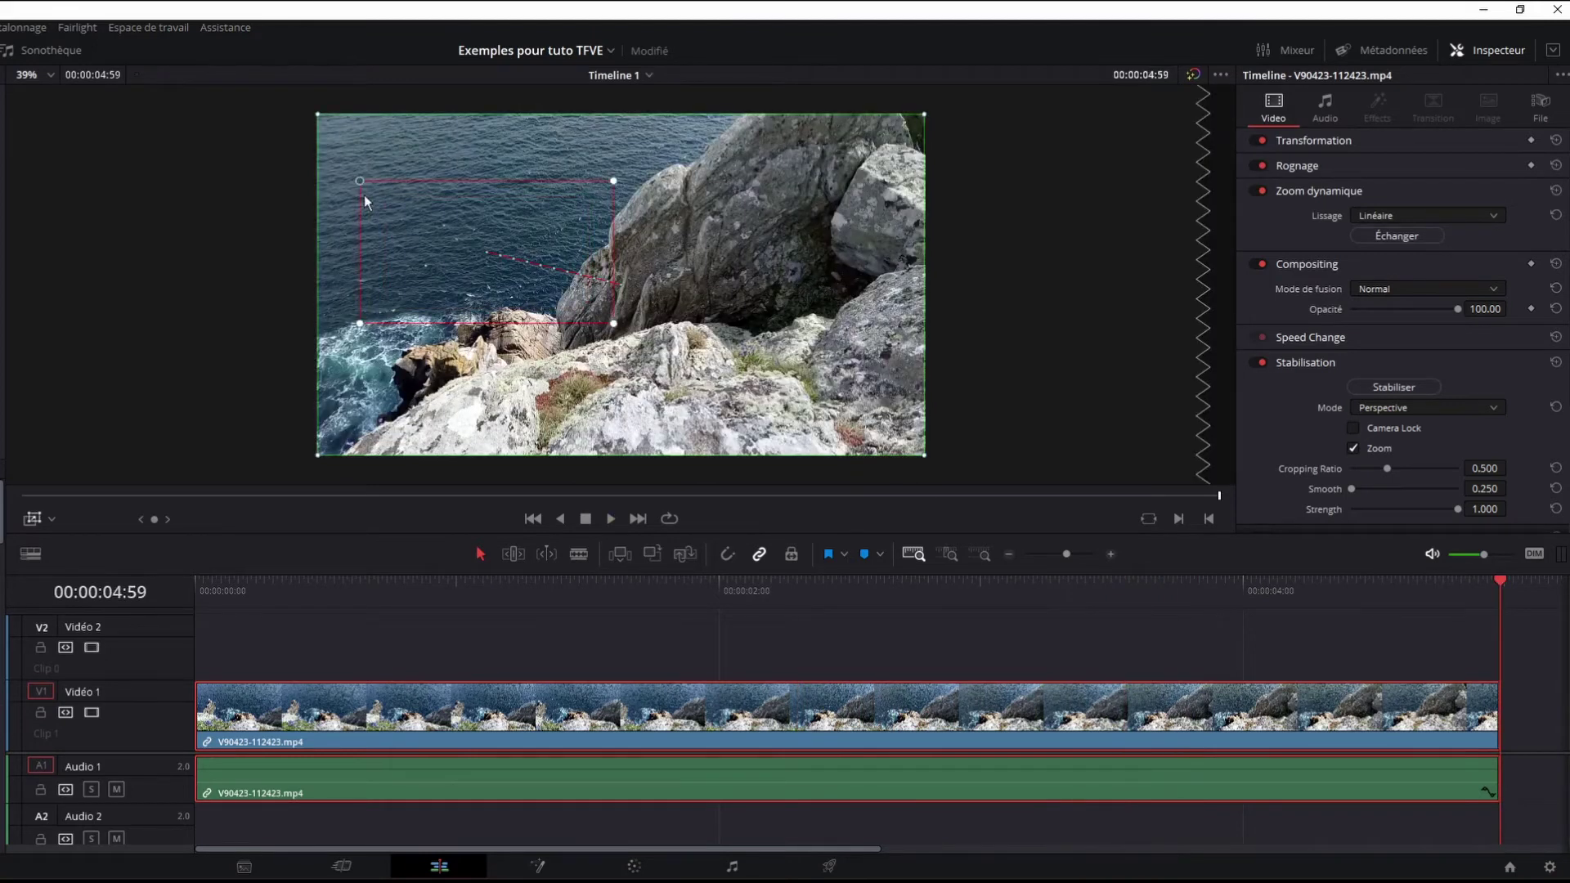
- Resize both zoom frames, placing the green start frame at the image's upper left and the red end frame at its lower right
{"action": "left_click_drag", "start_coordinate": [374, 315], "coordinate": [371, 319]}
{"action": "left_click_drag", "start_coordinate": [318, 114], "coordinate": [443, 151]}
{"action": "left_click_drag", "start_coordinate": [561, 188], "coordinate": [713, 298]}
{"action": "left_click_drag", "start_coordinate": [672, 201], "coordinate": [420, 120]}
- Play the clip from its start to preview the diagonal zoom movement
{"action": "left_click", "coordinate": [199, 582]}
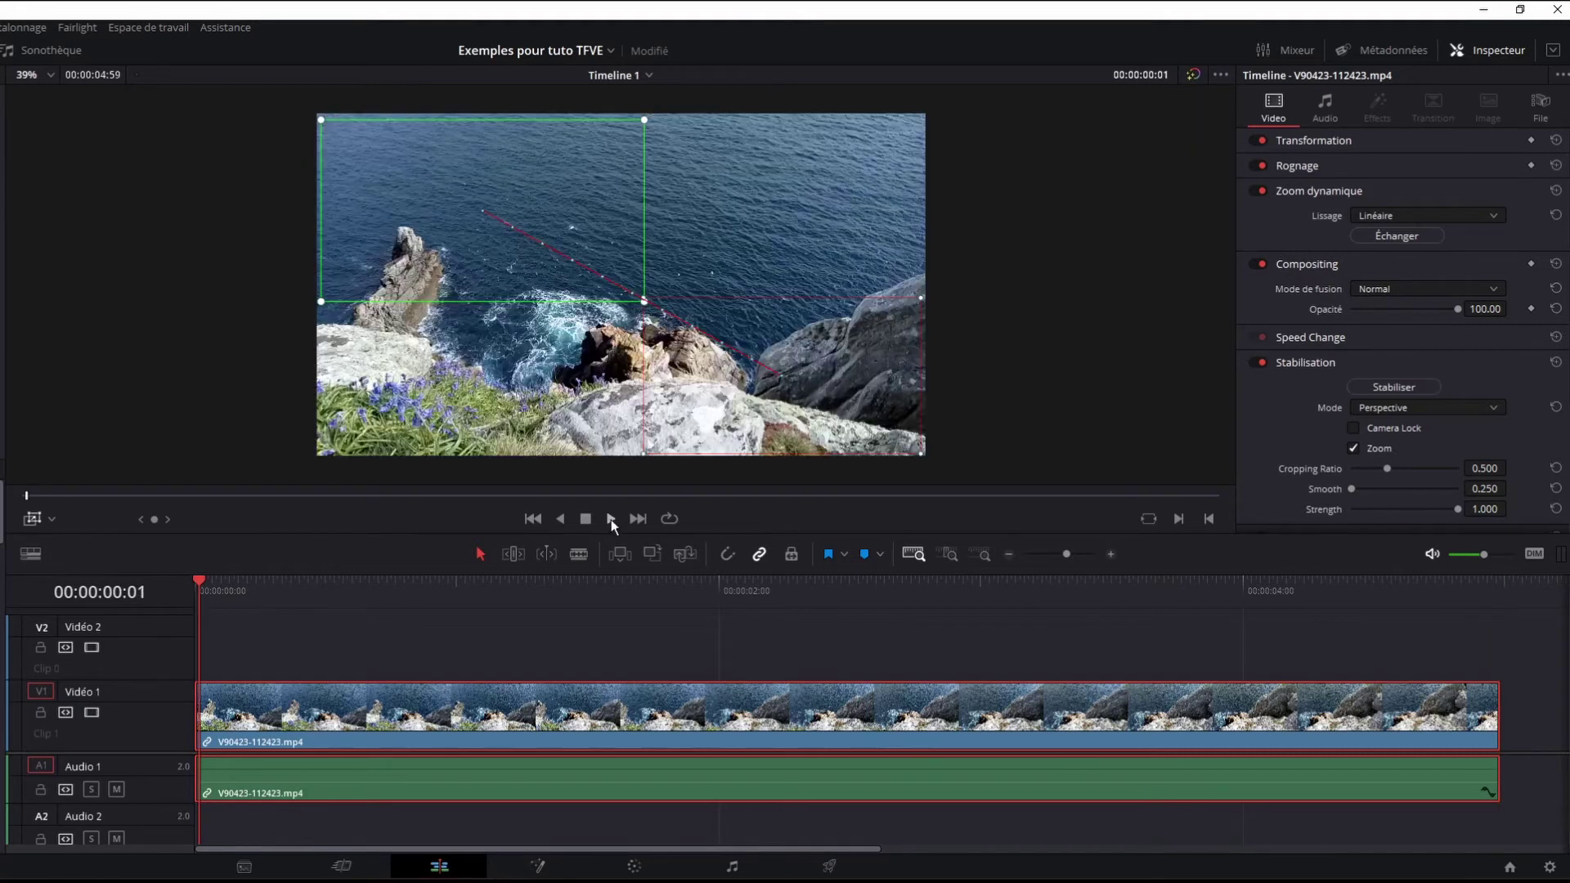
{"action": "left_click", "coordinate": [611, 519]}
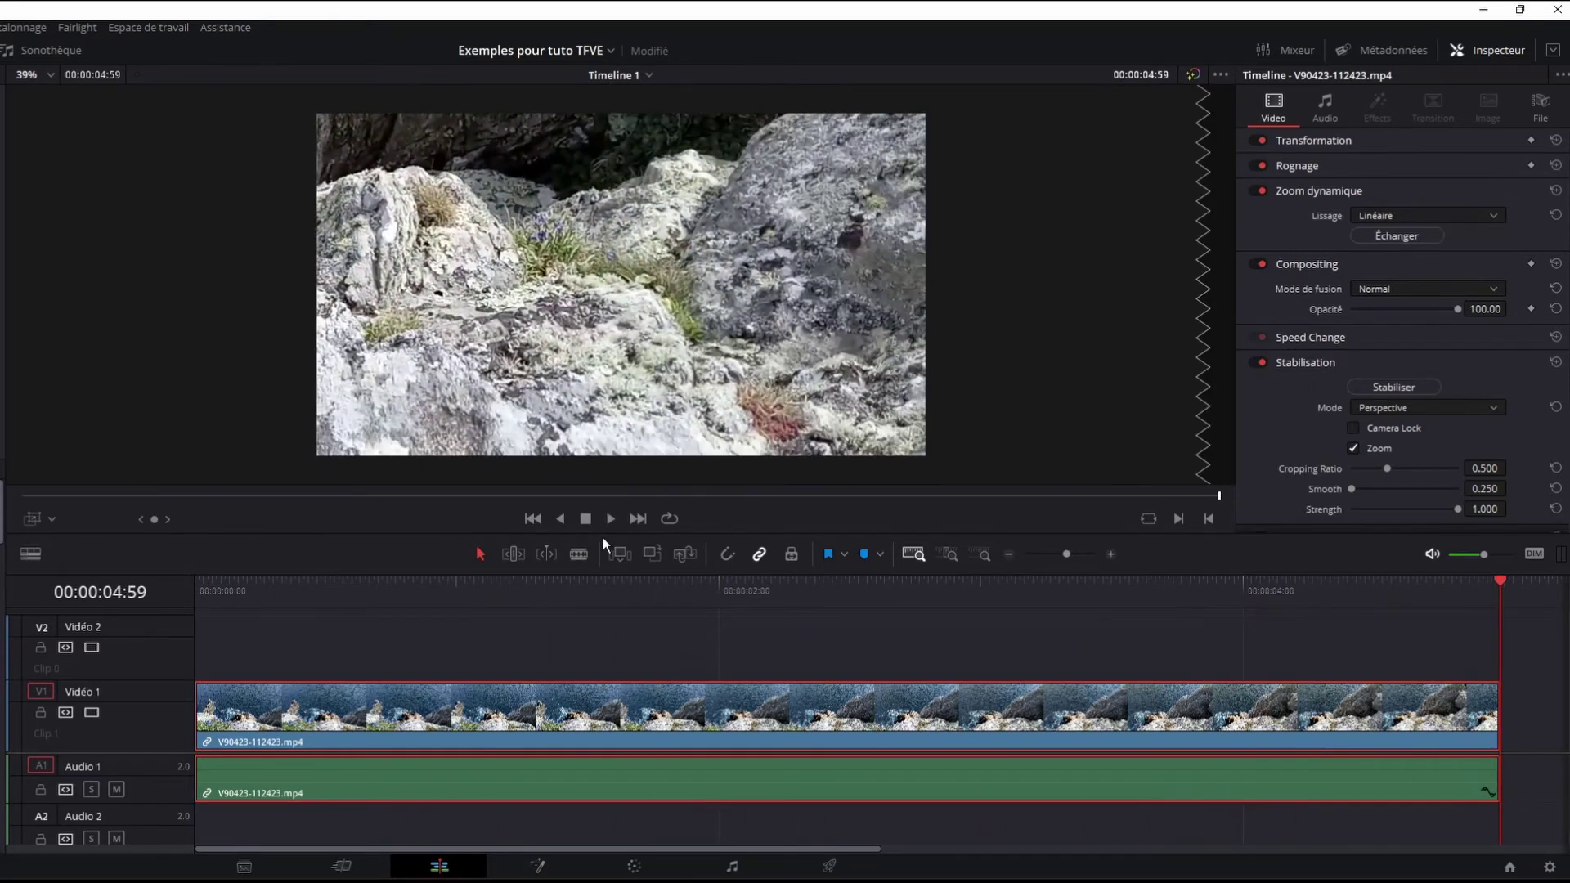
- Try the Amorti arrivée and Amorti départ smoothing options for the dynamic zoom
{"action": "left_click", "coordinate": [1392, 215]}
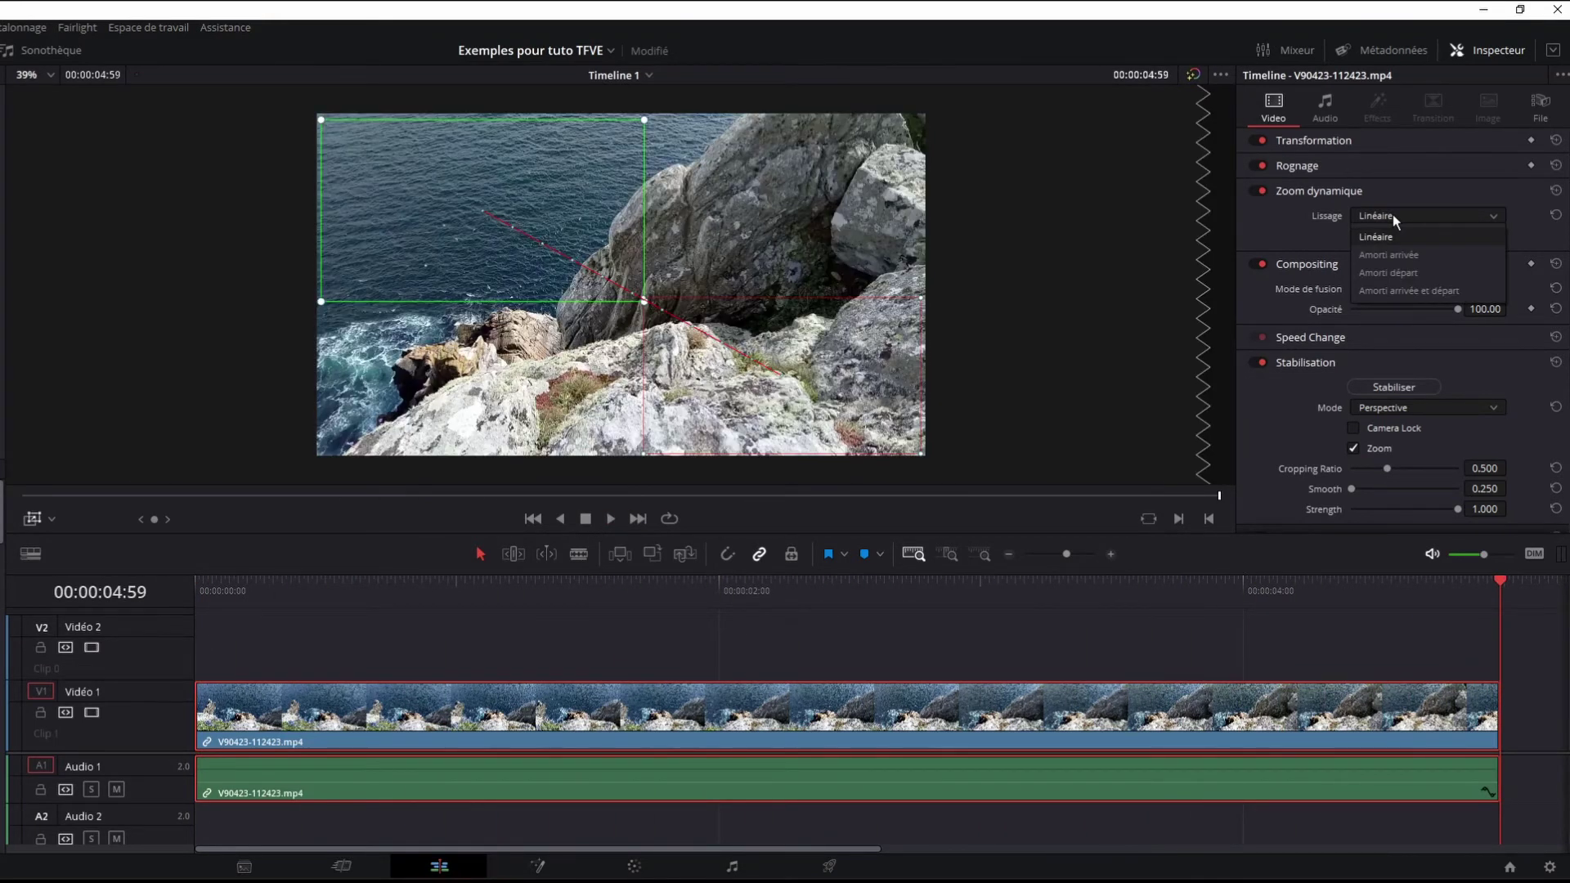
{"action": "left_click", "coordinate": [472, 188]}
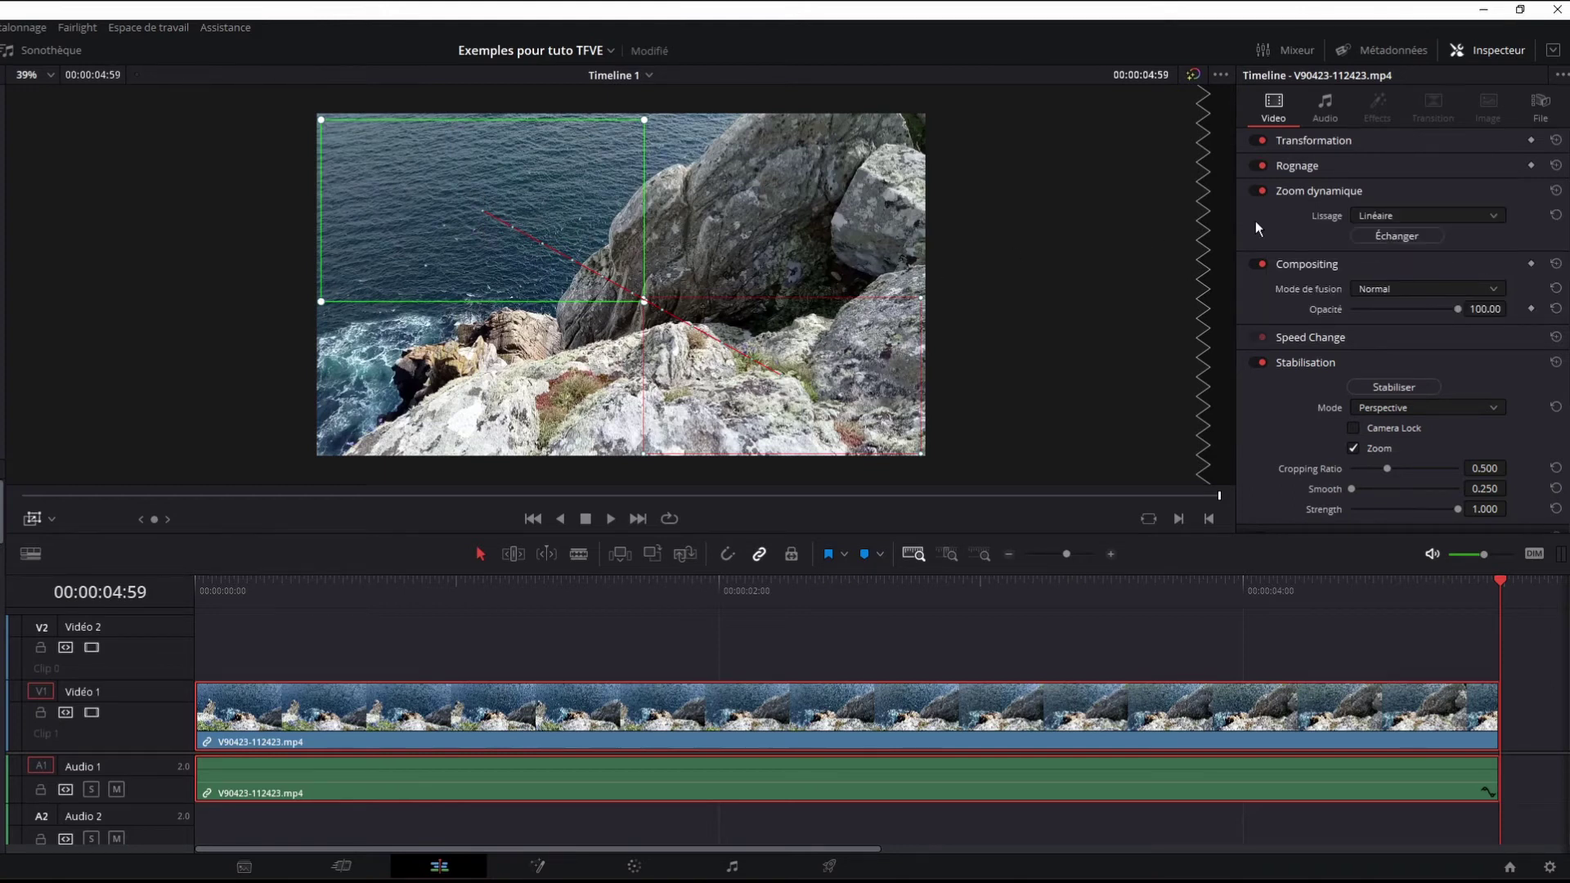
{"action": "left_click", "coordinate": [1396, 213]}
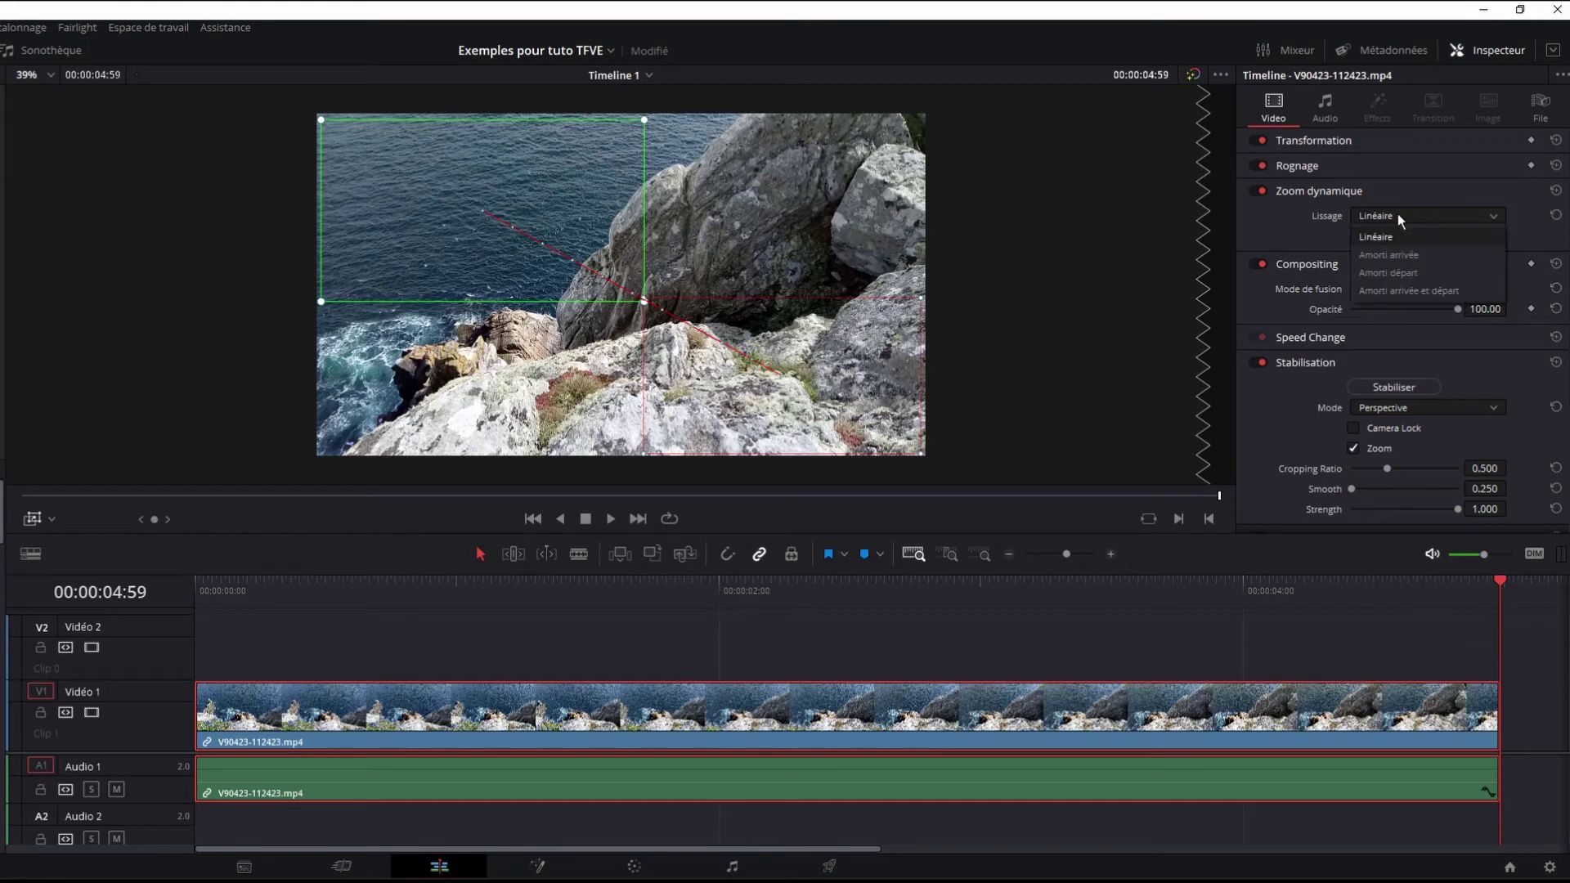
{"action": "left_click", "coordinate": [1391, 257]}
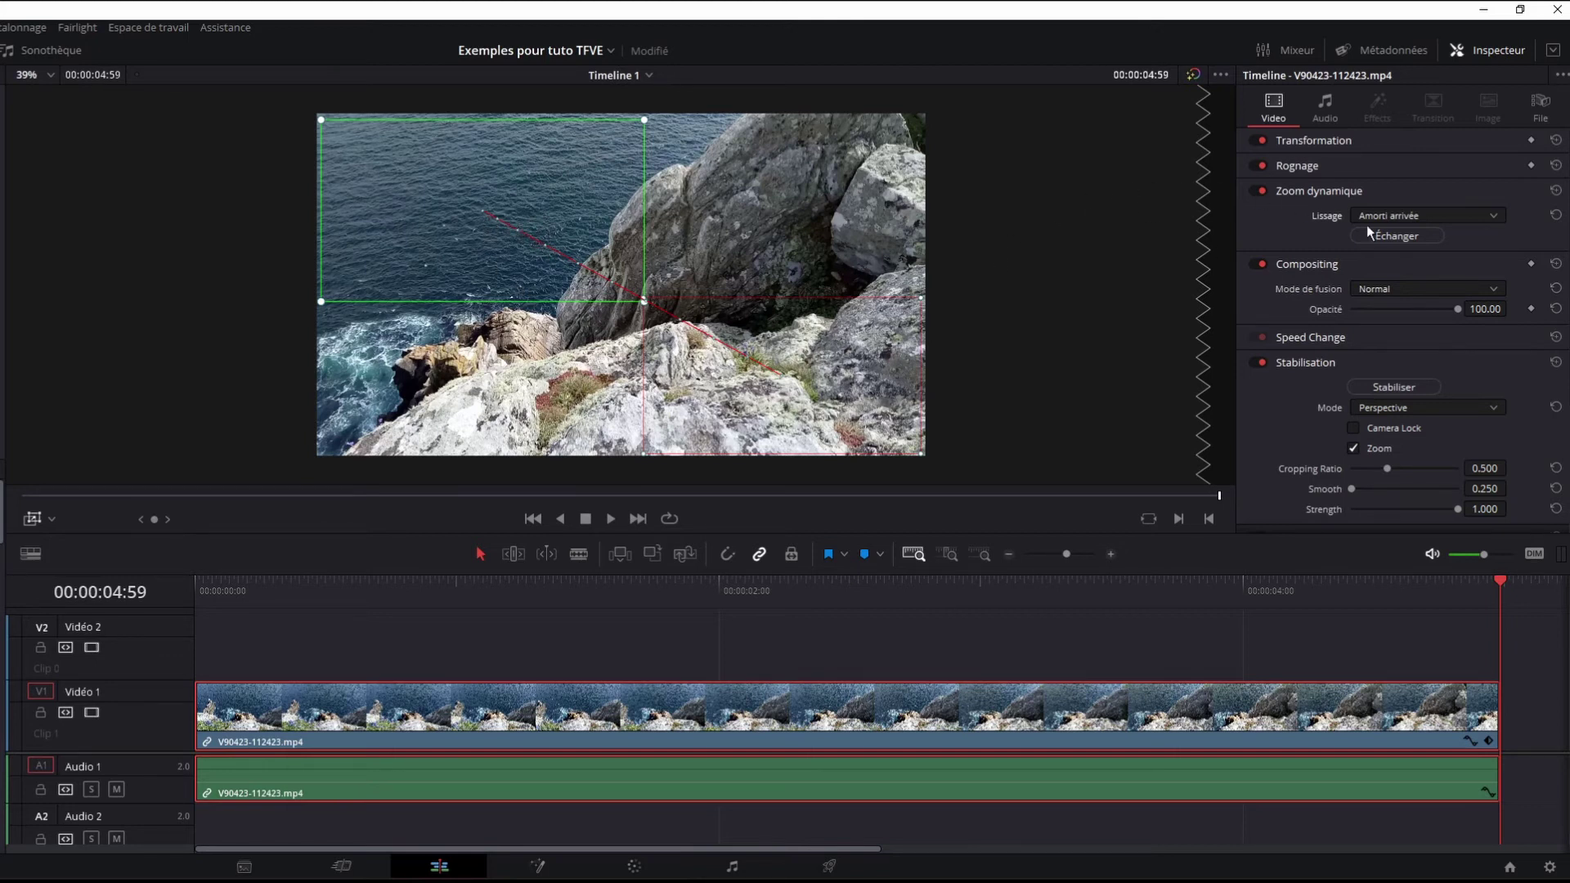
{"action": "left_click", "coordinate": [1396, 216]}
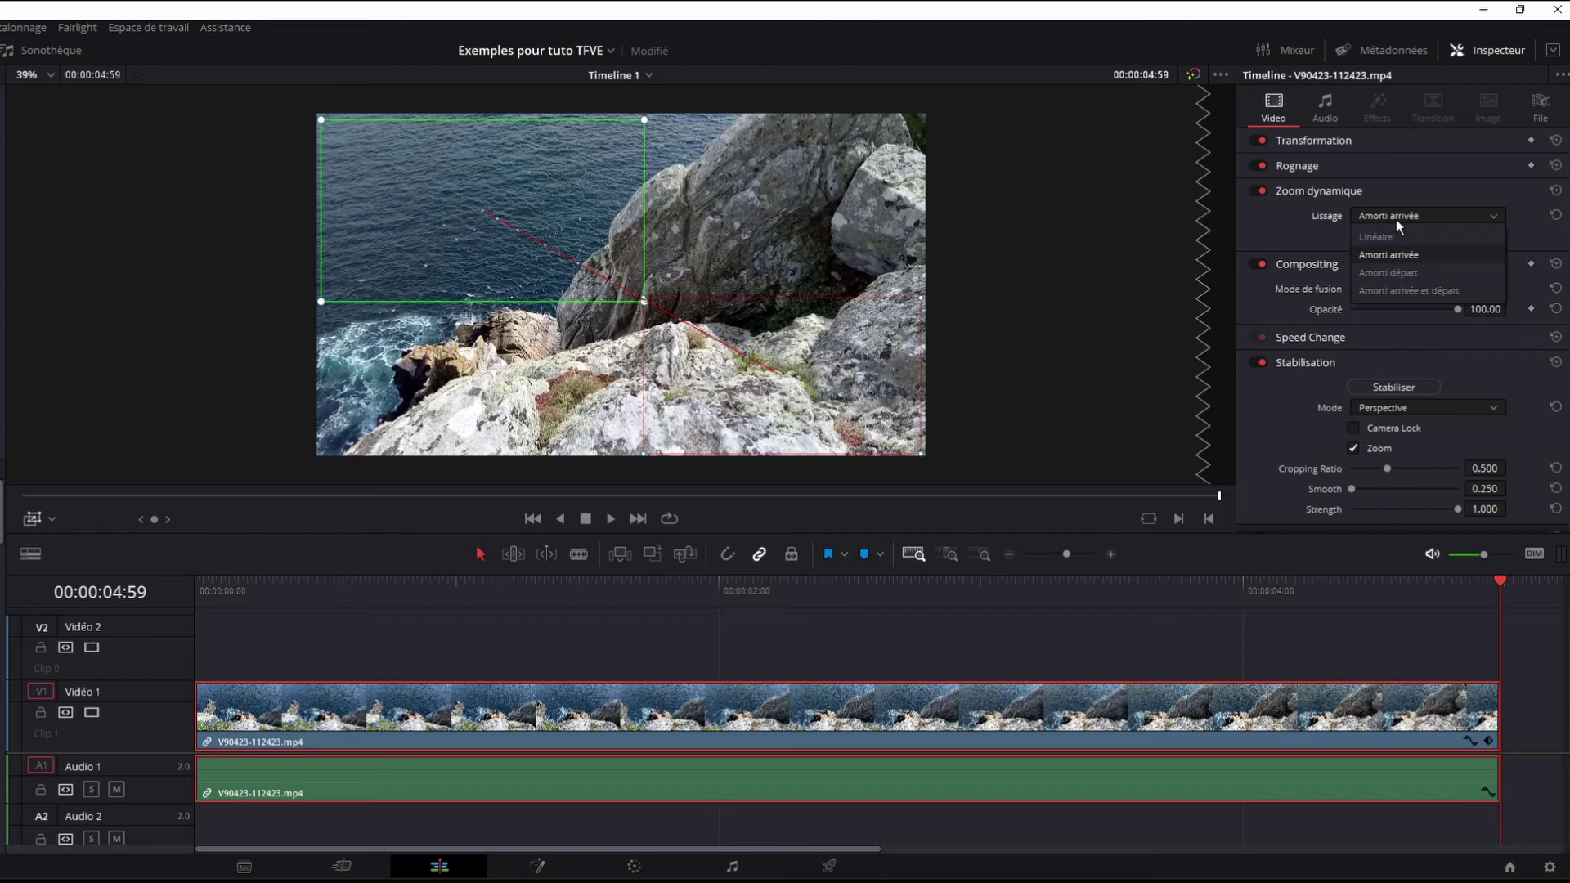
{"action": "left_click", "coordinate": [1400, 273]}
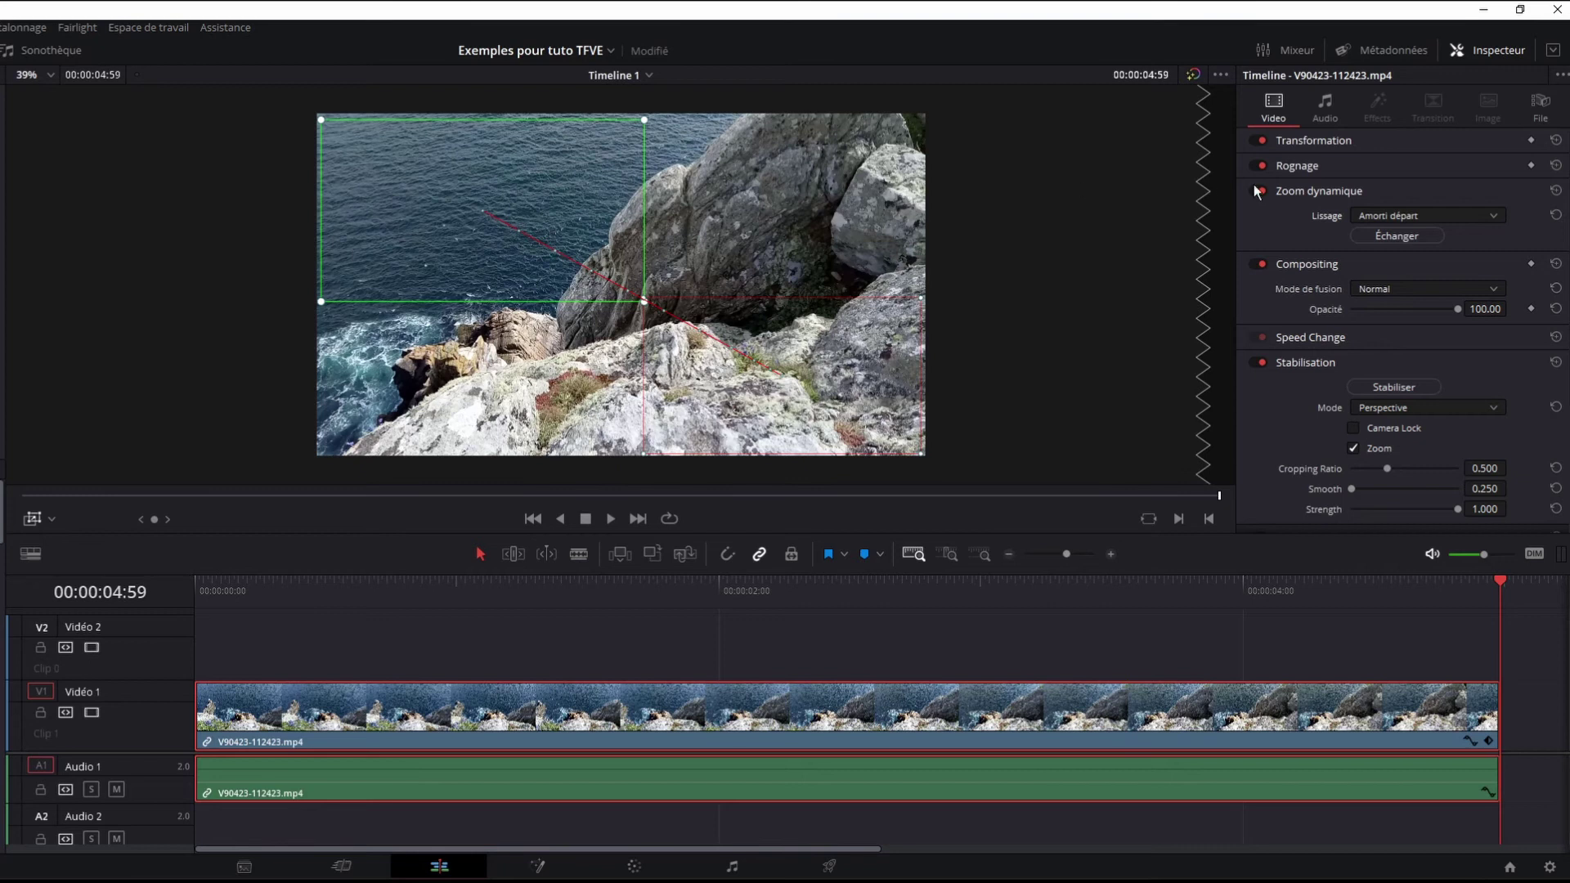
- Set the dynamic zoom's smoothing to Amorti arrivée et départ
{"action": "left_click", "coordinate": [1376, 217]}
{"action": "left_click", "coordinate": [1381, 293]}
{"action": "left_click", "coordinate": [765, 384]}
- Swap the dynamic zoom's start and end frames back and forth, ending with the green start frame at the image's upper left
{"action": "left_click", "coordinate": [1402, 236]}
{"action": "left_click", "coordinate": [1401, 236]}
{"action": "left_click", "coordinate": [1401, 235]}
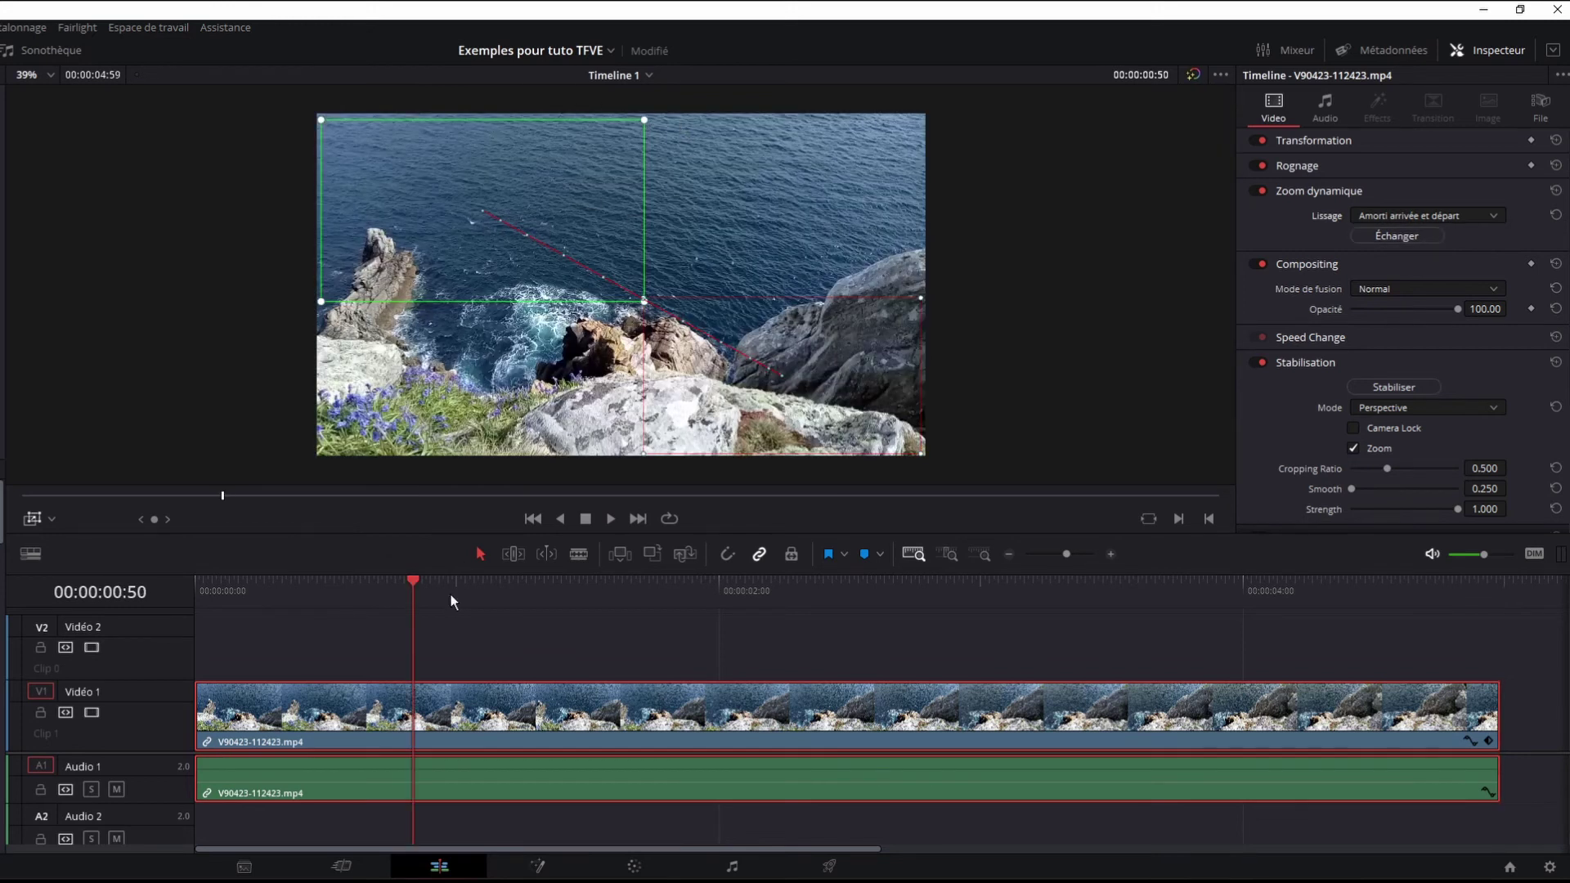
- Check the zoomed image without the frames while scrubbing to 00:00:00:55, and display the zoom frames again
{"action": "left_click", "coordinate": [32, 519]}
{"action": "left_click_drag", "start_coordinate": [415, 582], "coordinate": [435, 623]}
{"action": "left_click", "coordinate": [32, 519]}
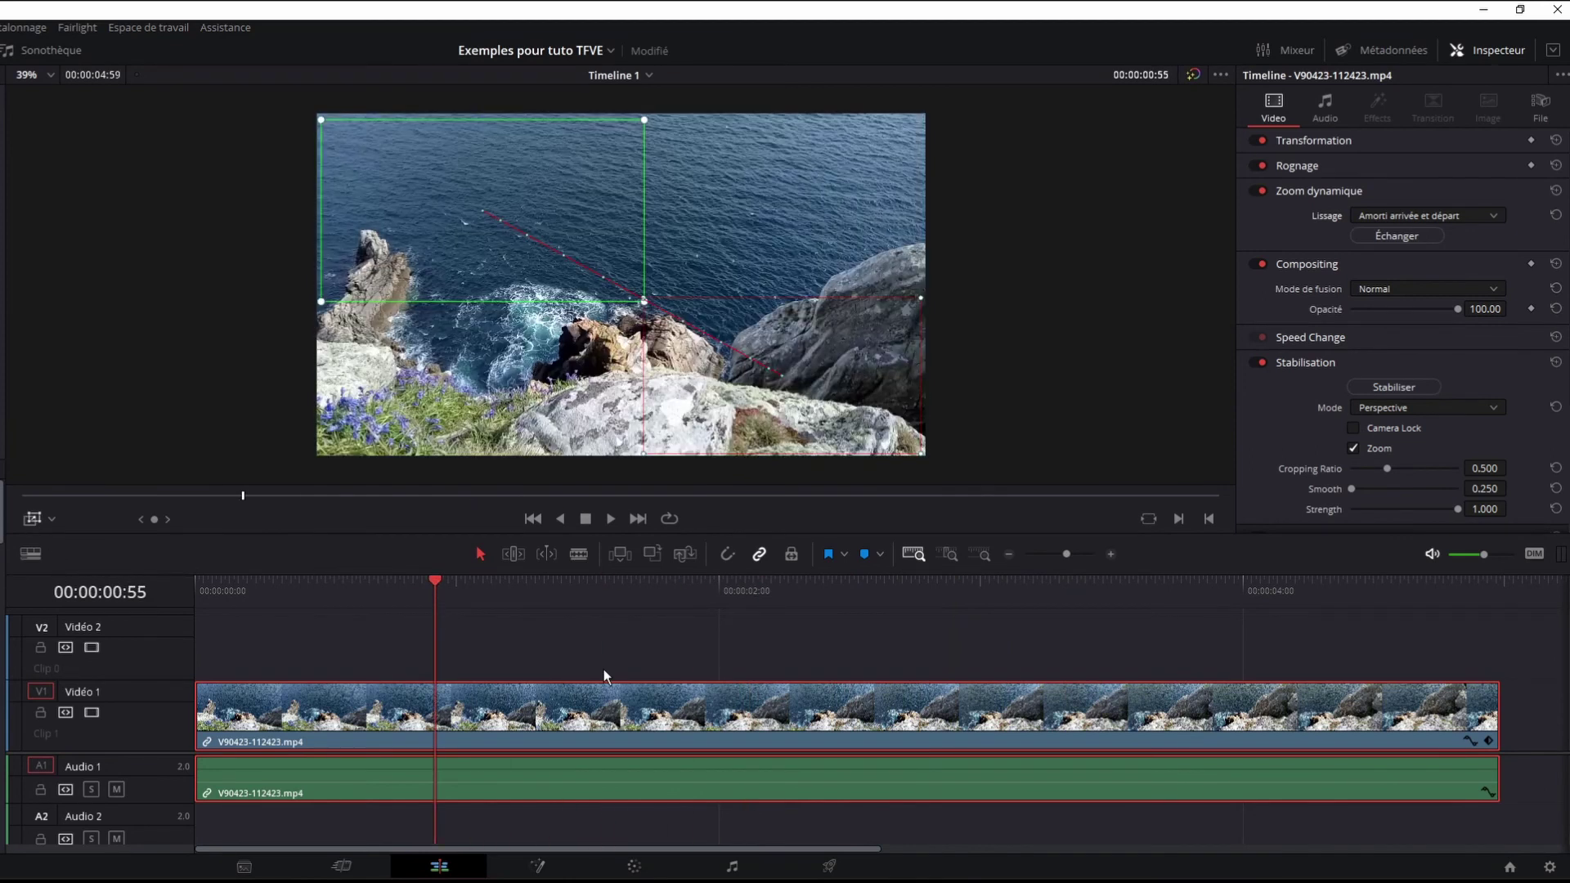